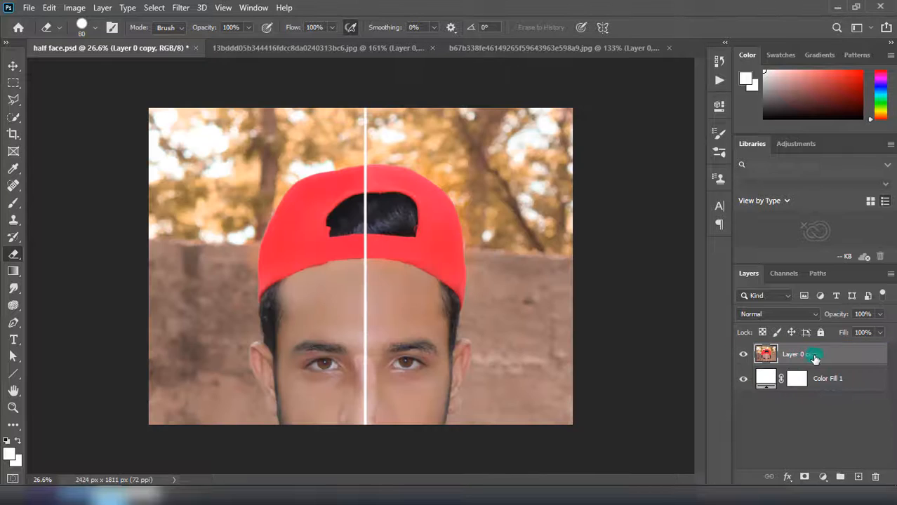
# - Copy the red lightning-bolt artwork into half face.psd and scale it over the eye and forehead on the image's left side
pyautogui.click(360, 51)
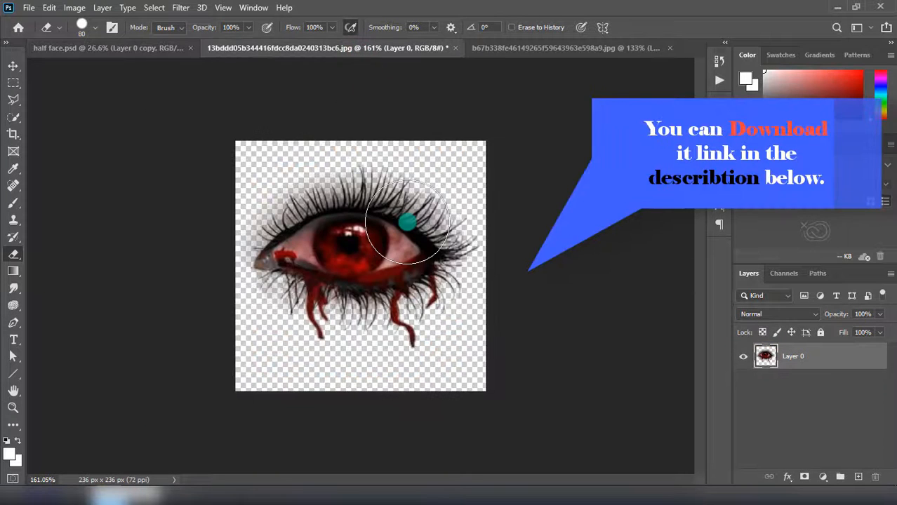
pyautogui.click(524, 51)
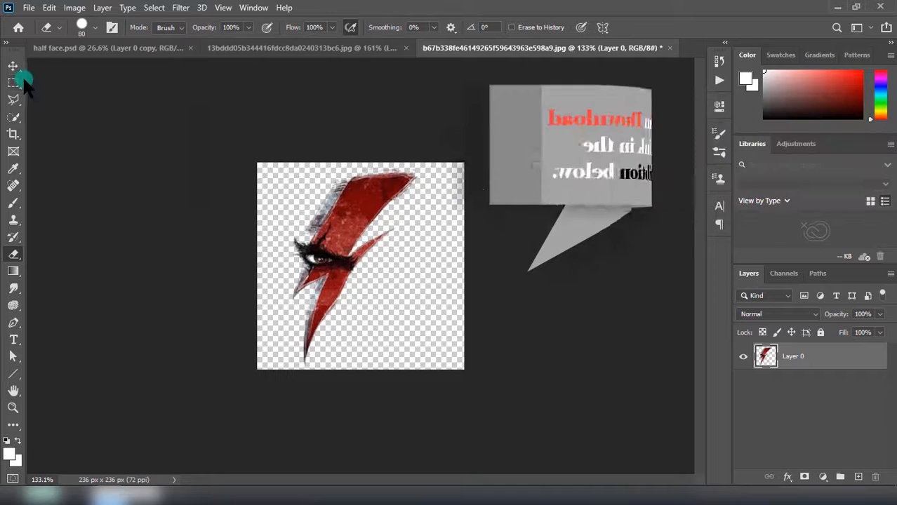
pyautogui.click(13, 66)
pyautogui.moveTo(323, 239); pyautogui.dragTo(430, 397)
pyautogui.hotkey('ctrl', 't')
pyautogui.moveTo(340, 268); pyautogui.dragTo(379, 320)
pyautogui.press('Return')
# - Lower the bolt layer's opacity to 63%, then slightly enlarge it and align its eye with the man's eye
pyautogui.click(880, 314)
pyautogui.moveTo(877, 325); pyautogui.dragTo(855, 322)
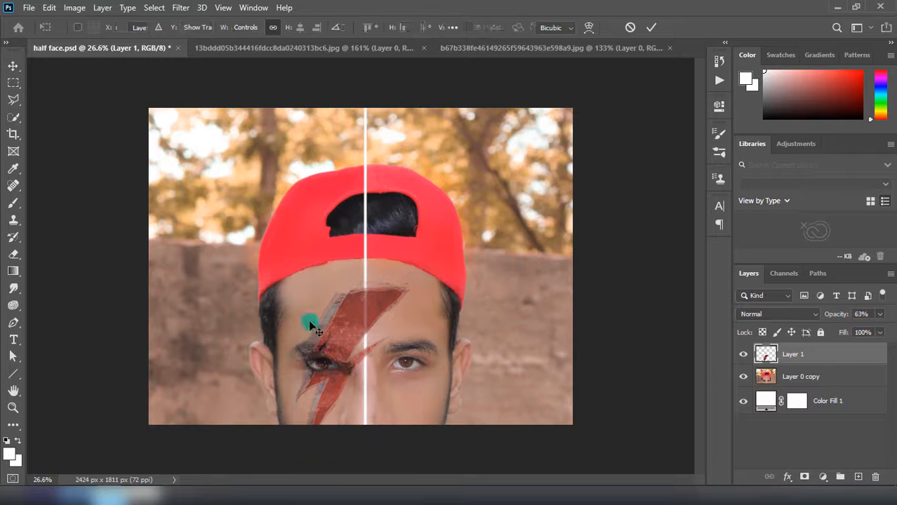
pyautogui.hotkey('ctrl', 't')
pyautogui.moveTo(329, 324); pyautogui.dragTo(327, 324)
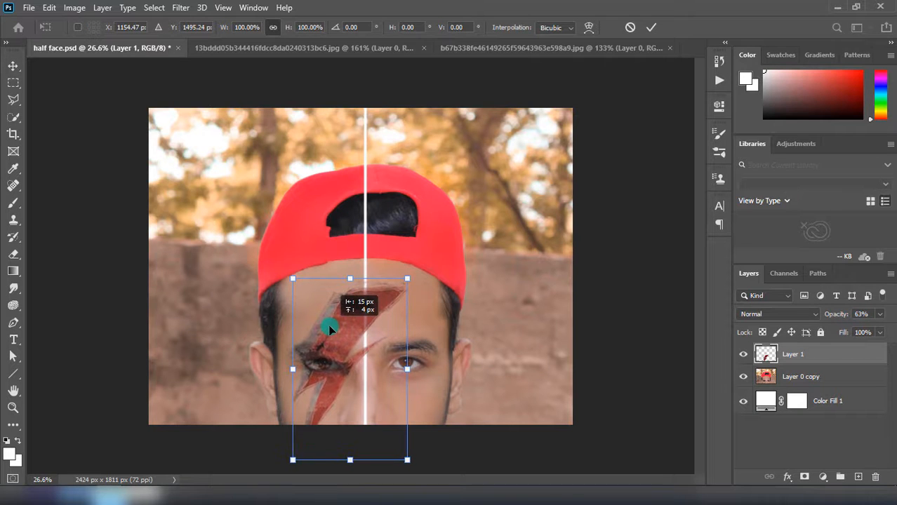
pyautogui.moveTo(295, 282); pyautogui.dragTo(294, 279)
pyautogui.moveTo(318, 316); pyautogui.dragTo(321, 317)
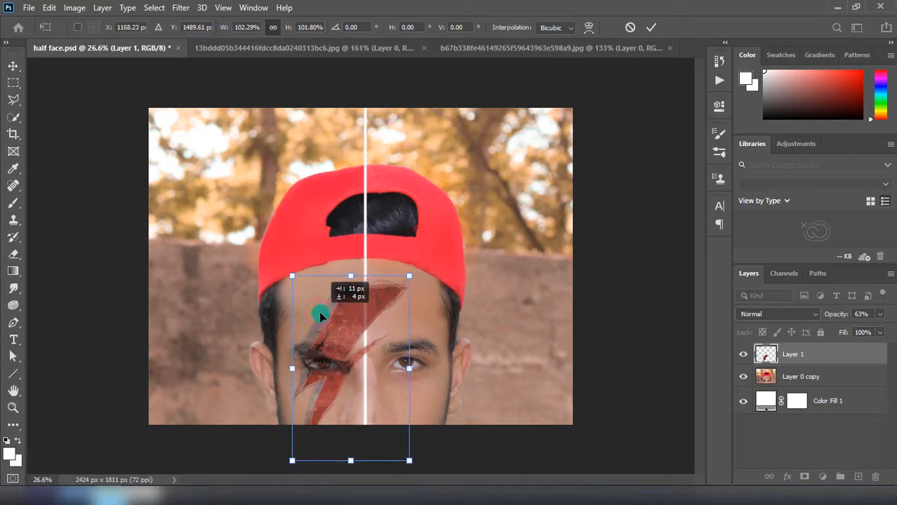
# - Warp the bolt with a 5 x 5 grid to spread it across the forehead and around the eye, then set its opacity to 100%
pyautogui.rightClick(360, 322)
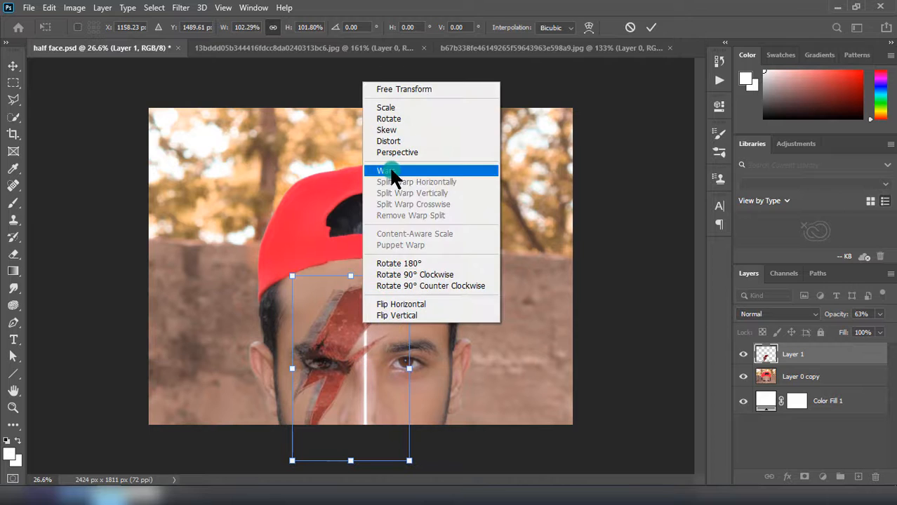
pyautogui.click(390, 173)
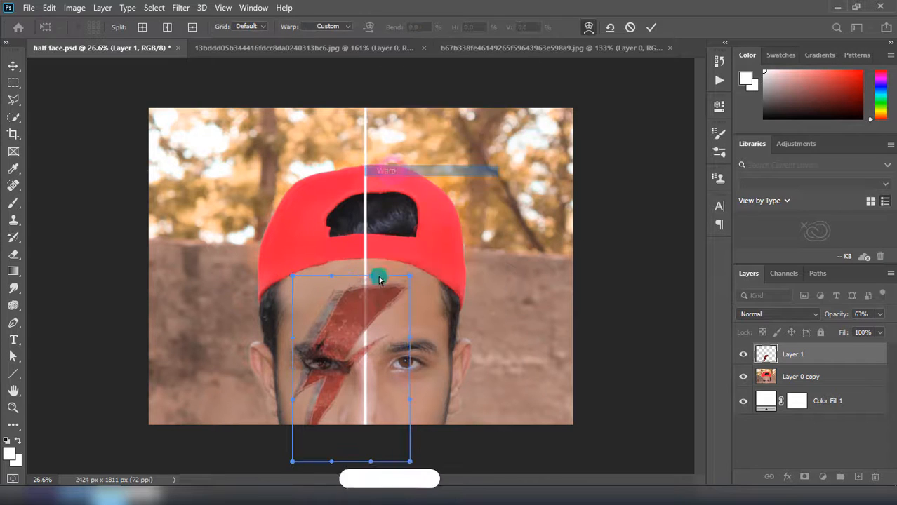
pyautogui.click(254, 27)
pyautogui.click(253, 90)
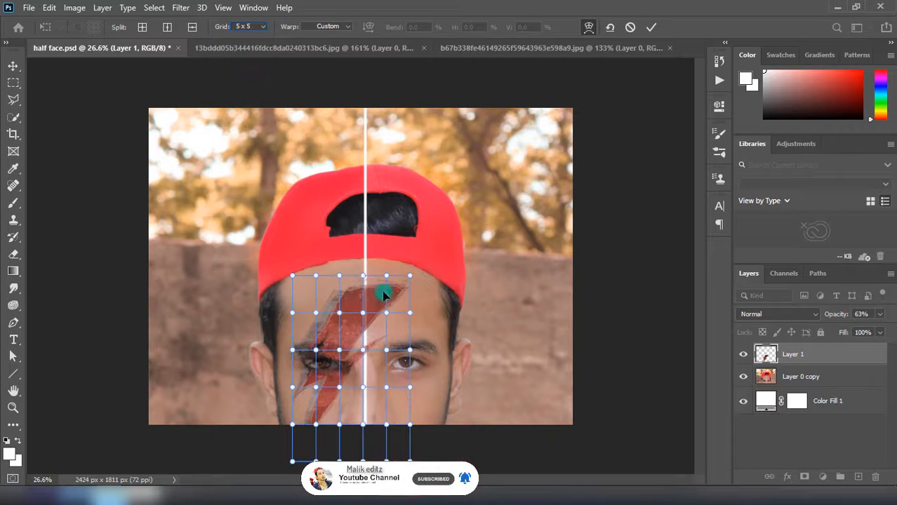
pyautogui.moveTo(350, 288); pyautogui.dragTo(329, 246)
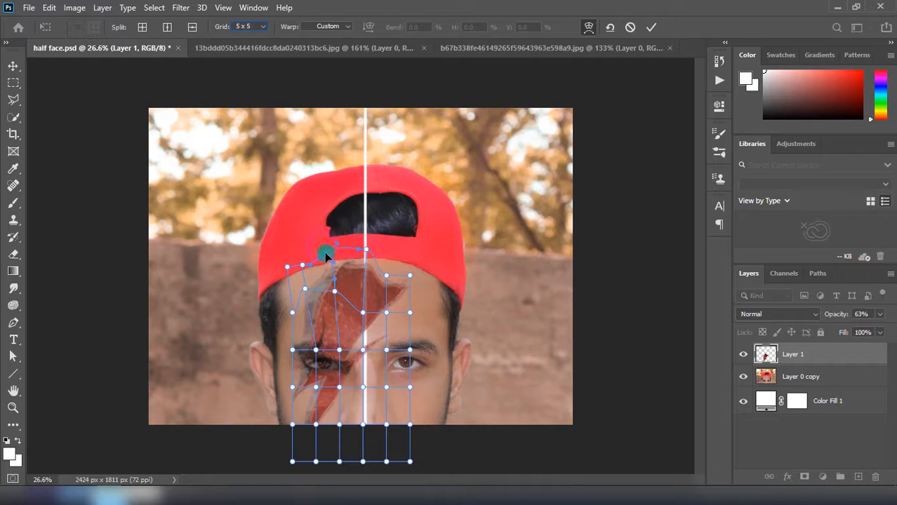
pyautogui.moveTo(394, 264); pyautogui.dragTo(400, 256)
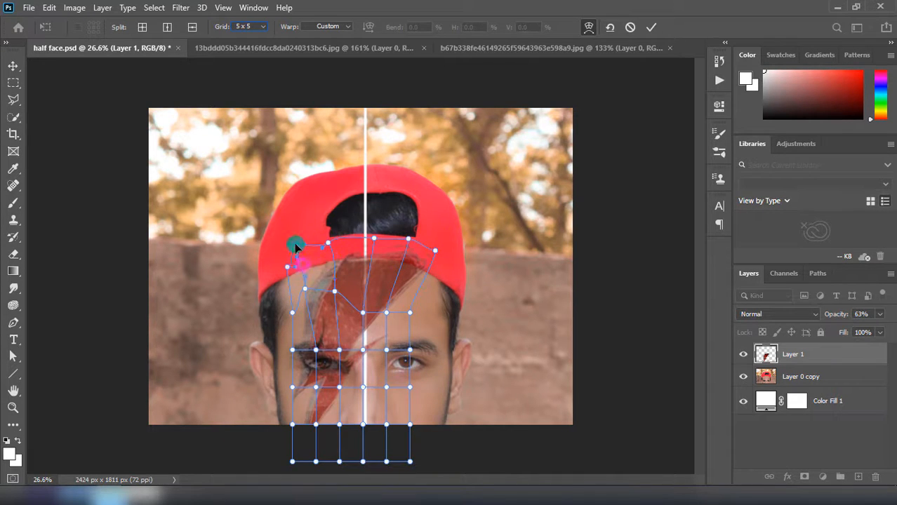
pyautogui.moveTo(335, 291); pyautogui.dragTo(333, 287)
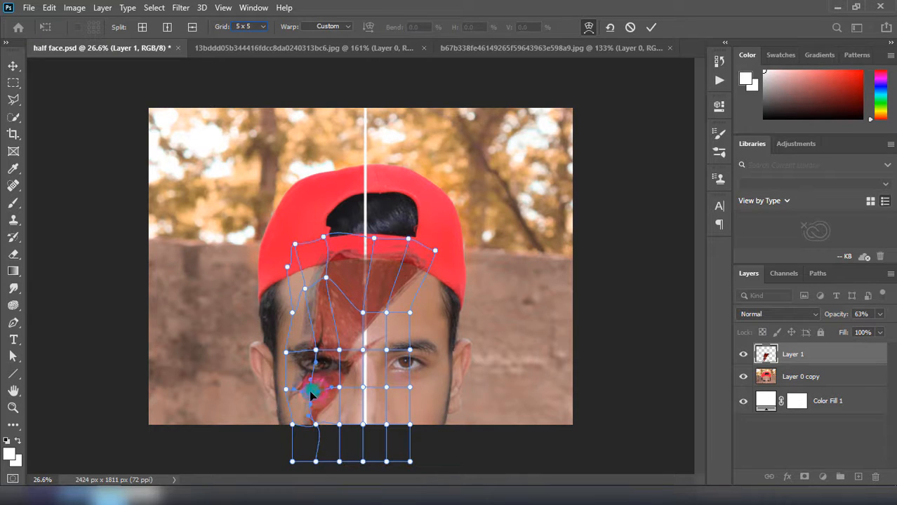
pyautogui.moveTo(345, 391); pyautogui.dragTo(308, 366)
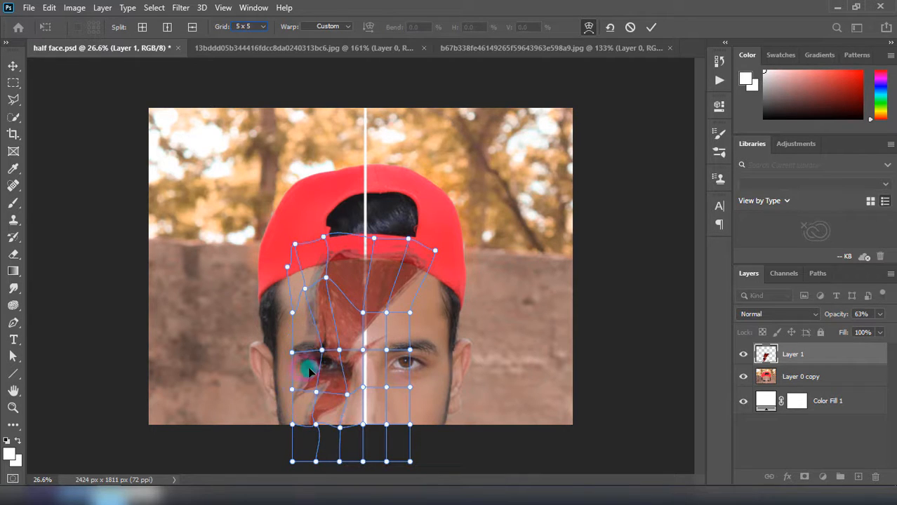
pyautogui.press('Return')
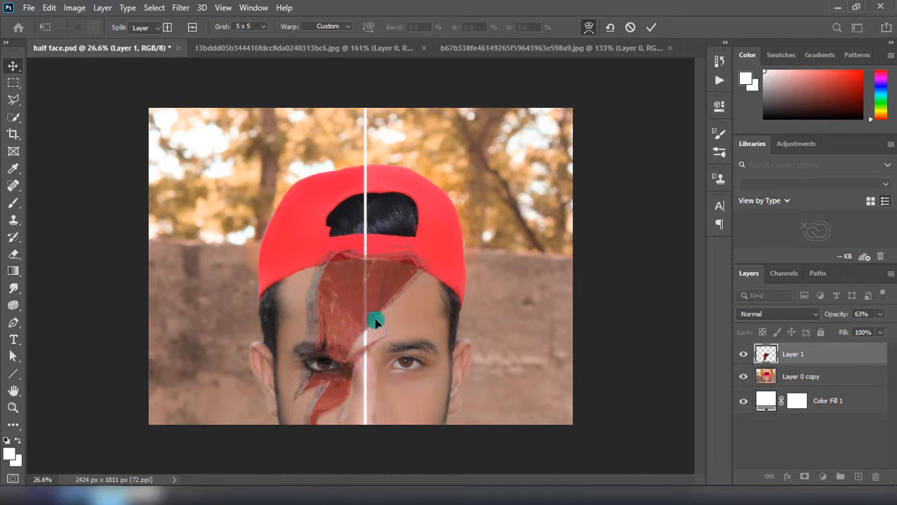
pyautogui.moveTo(885, 315); pyautogui.dragTo(889, 335)
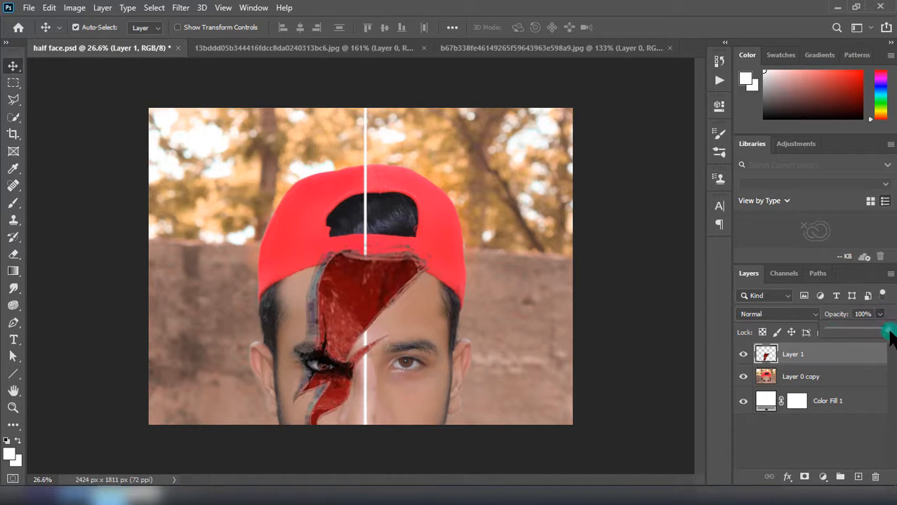
# - Hide Layer 1, quick-select the face on Layer 0 copy, and invert the selection
pyautogui.click(801, 379)
pyautogui.click(744, 354)
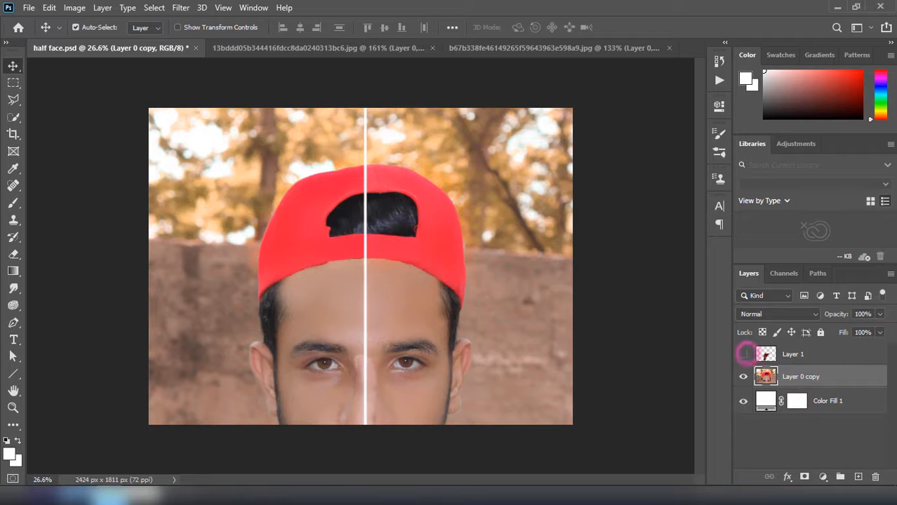
pyautogui.click(12, 120)
pyautogui.moveTo(308, 279); pyautogui.dragTo(479, 320)
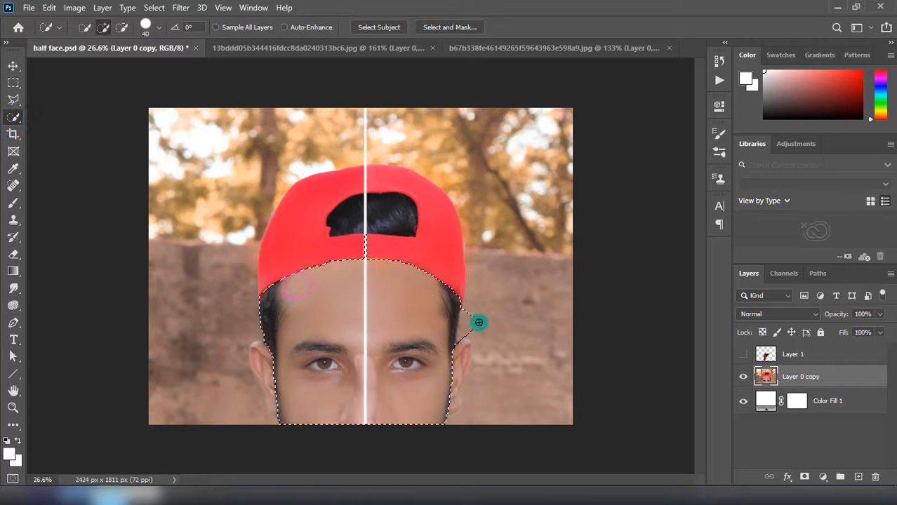
pyautogui.moveTo(371, 232); pyautogui.dragTo(363, 246)
pyautogui.rightClick(355, 283)
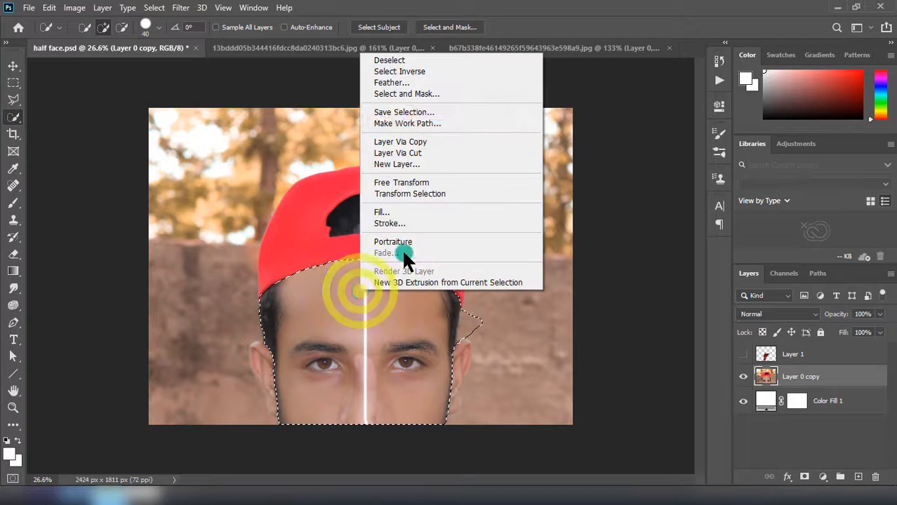
pyautogui.click(409, 67)
# - Show Layer 1, erase the bolt where it overlaps the red cap with a 200 px eraser, and deselect
pyautogui.click(769, 357)
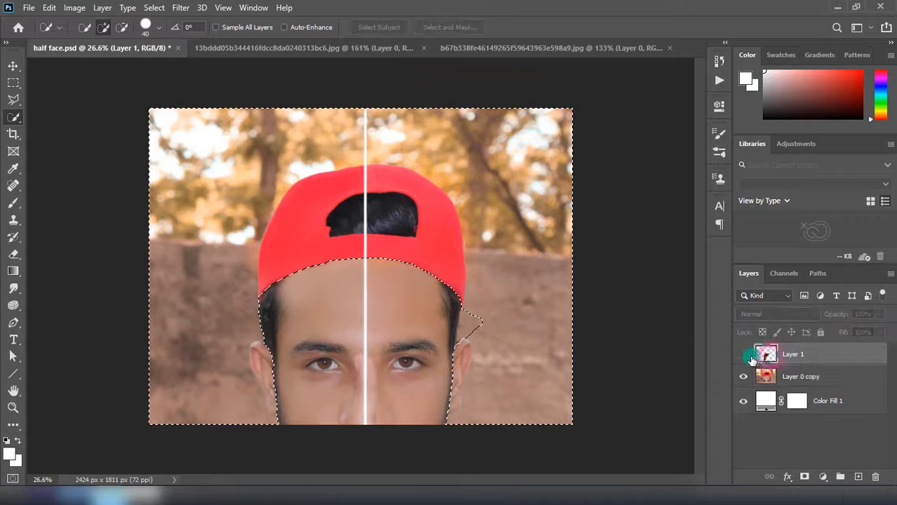
pyautogui.click(743, 354)
pyautogui.click(14, 254)
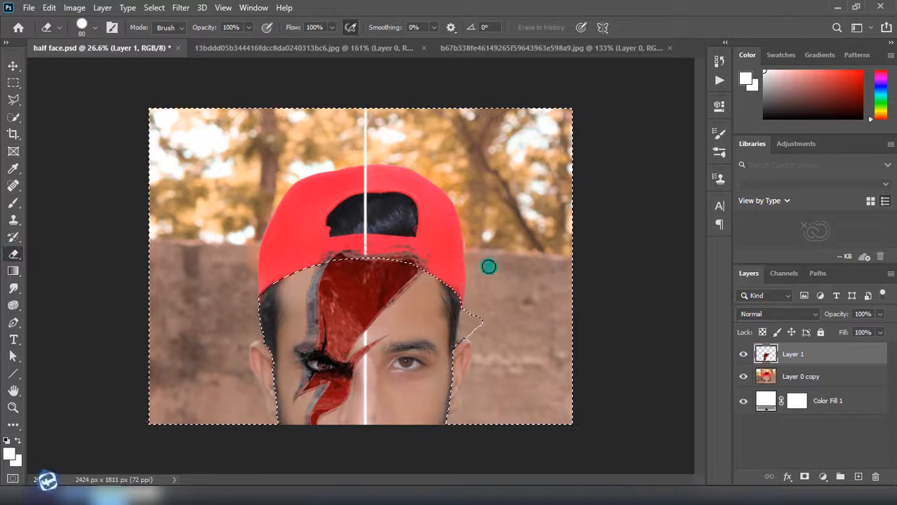
pyautogui.press(']')
pyautogui.press(']')
pyautogui.press(']')
pyautogui.press(']')
pyautogui.press(']')
pyautogui.press(']')
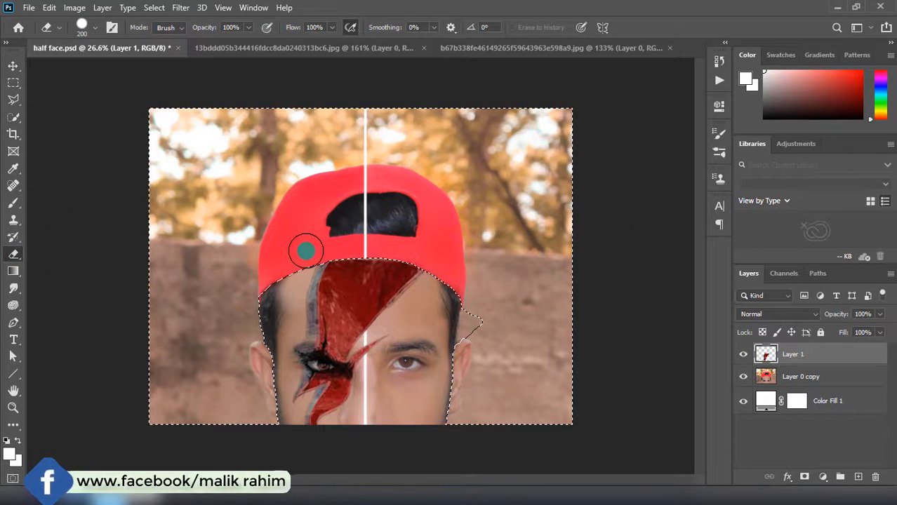
pyautogui.click(14, 118)
pyautogui.rightClick(214, 166)
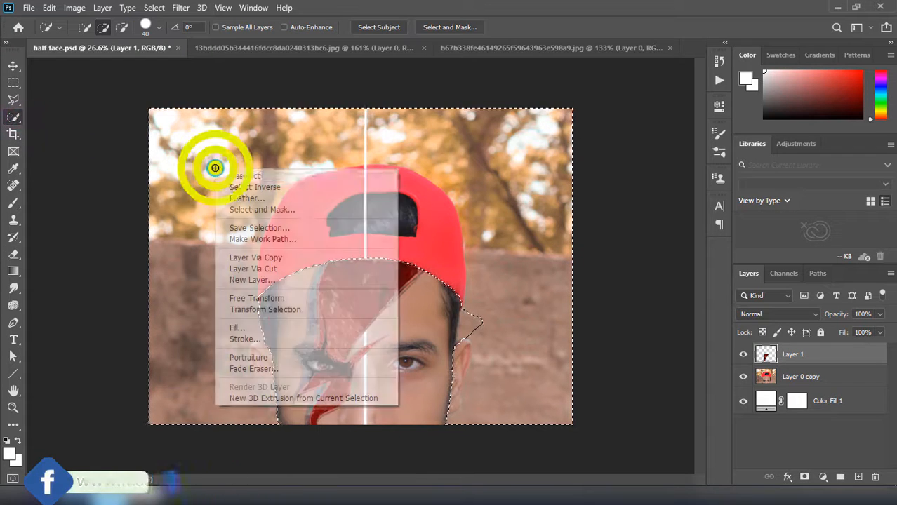
pyautogui.click(231, 173)
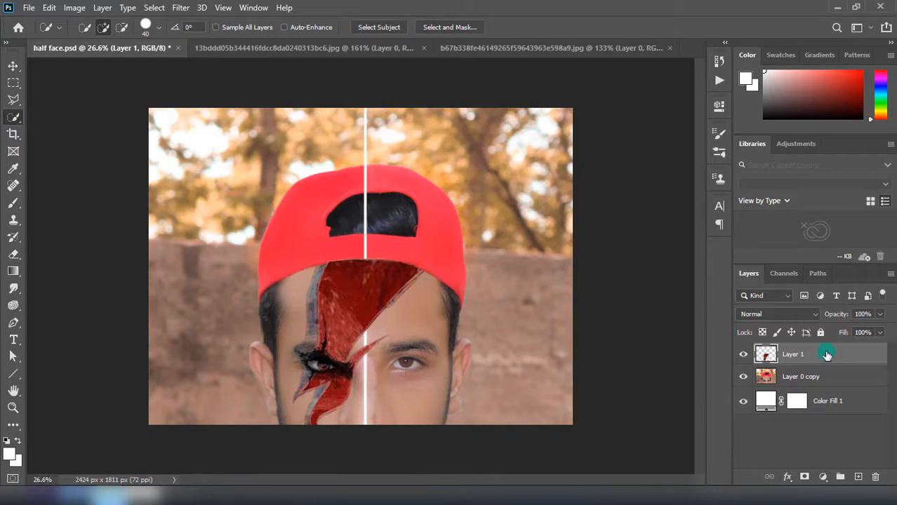
# - Add a Pattern Overlay to Layer 1 using the yellow-green leafy pattern listed first below the Water group
pyautogui.doubleClick(768, 358)
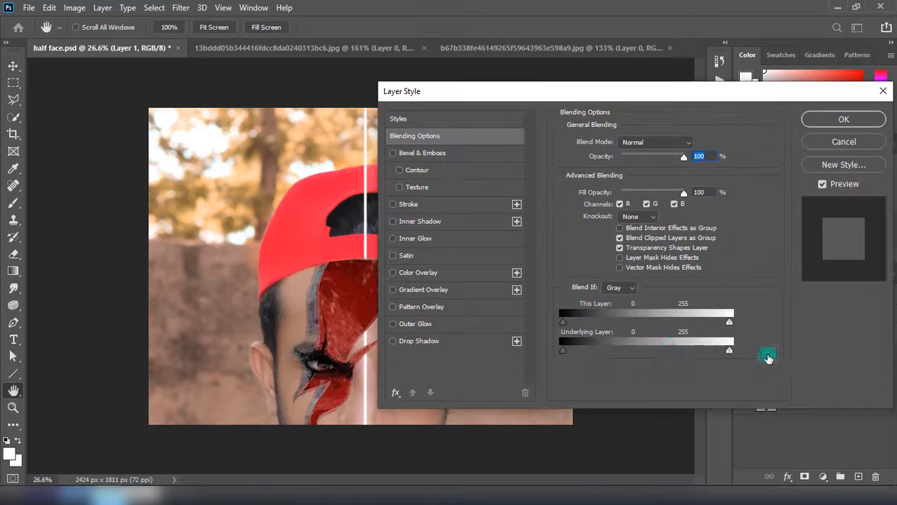
pyautogui.click(423, 305)
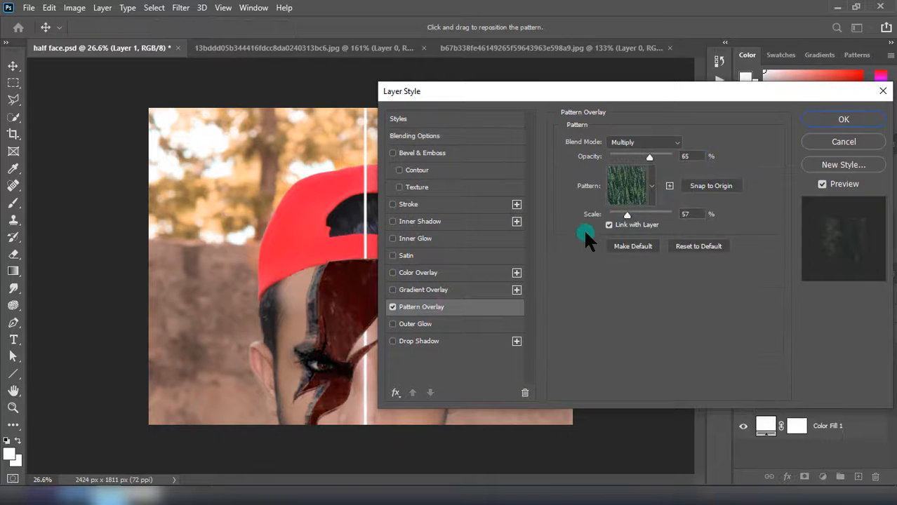
pyautogui.click(652, 187)
pyautogui.scroll(-3, 627, 281)
pyautogui.click(562, 244)
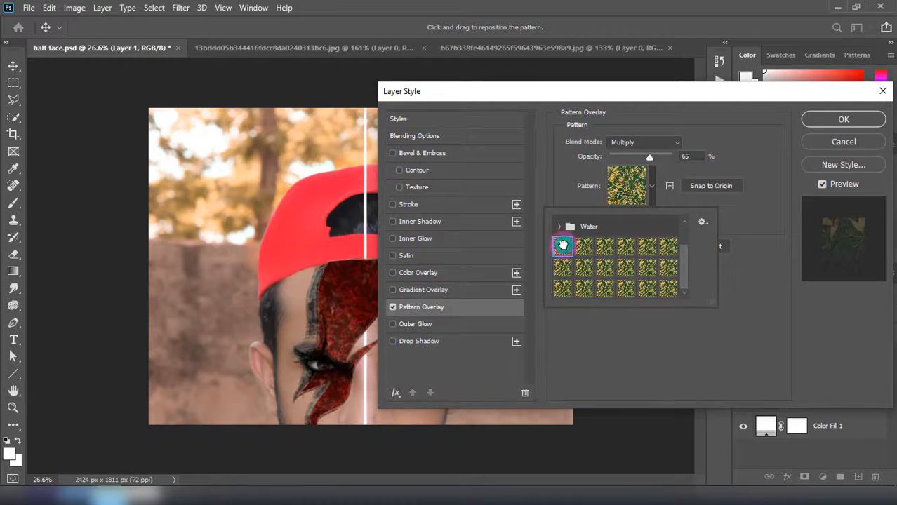
# - Set the pattern overlay's opacity to 56% and scale to 323%, and apply the layer style
pyautogui.click(745, 156)
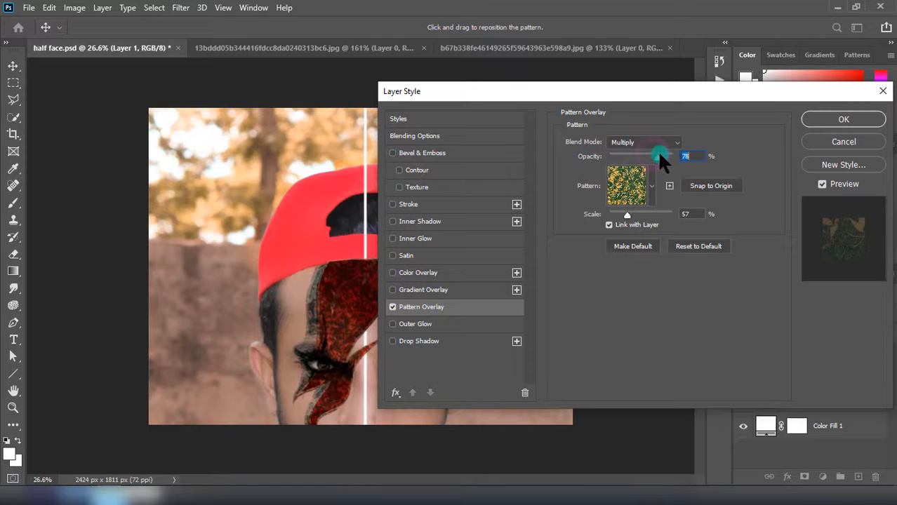
pyautogui.click(669, 140)
pyautogui.click(625, 193)
pyautogui.moveTo(637, 213); pyautogui.dragTo(648, 212)
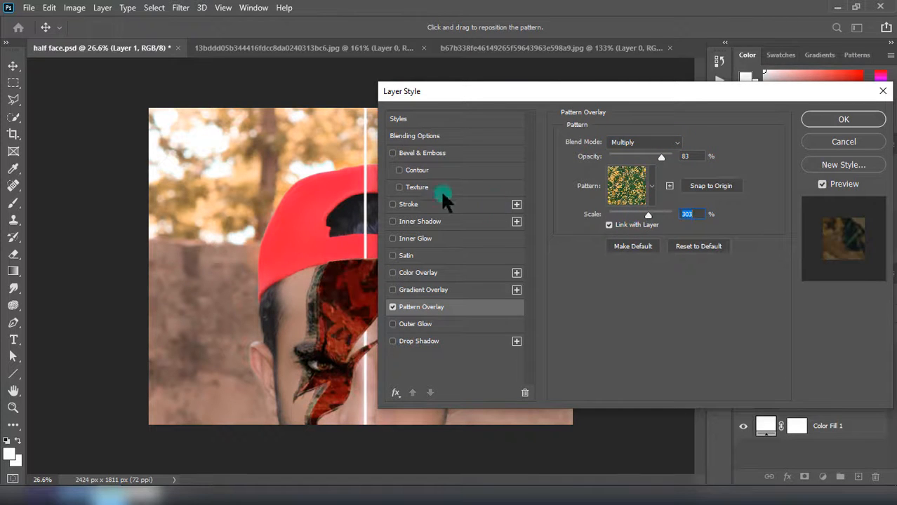
pyautogui.moveTo(487, 93); pyautogui.dragTo(519, 80)
pyautogui.click(682, 201)
pyautogui.moveTo(684, 80); pyautogui.dragTo(672, 80)
pyautogui.moveTo(675, 142); pyautogui.dragTo(664, 143)
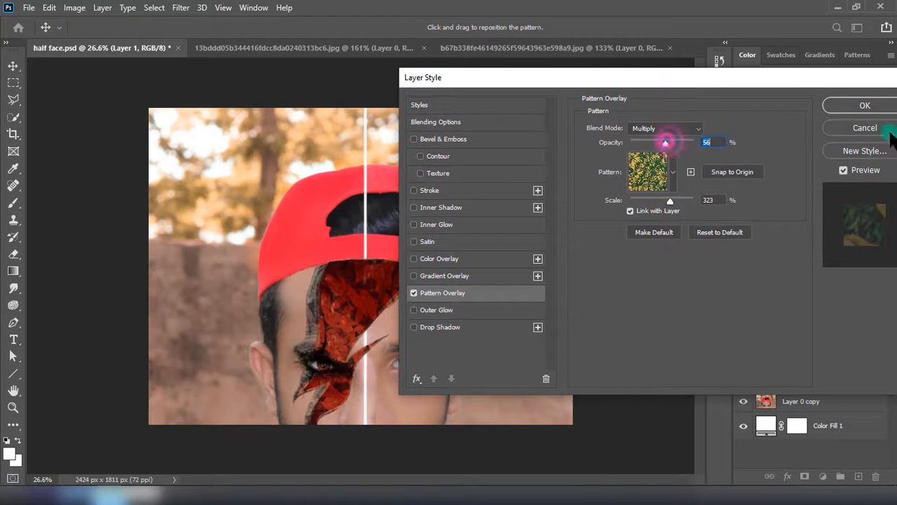
pyautogui.click(876, 107)
# - Reduce the opacity of Layer 1 to 87%
pyautogui.click(880, 315)
pyautogui.moveTo(870, 331); pyautogui.dragTo(872, 327)
pyautogui.click(776, 231)
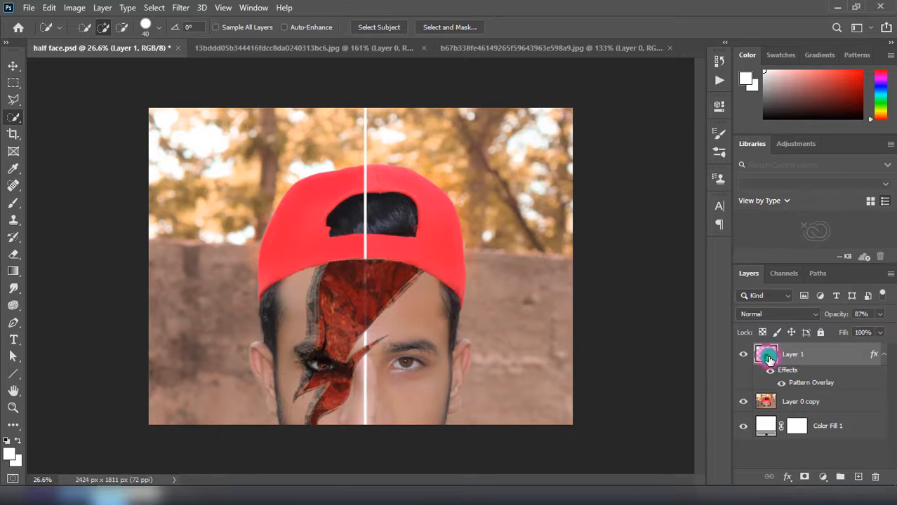
# - Copy the bleeding red eye into half face.psd and place its layer beneath the bolt layer
pyautogui.click(366, 50)
pyautogui.moveTo(381, 256); pyautogui.dragTo(296, 310)
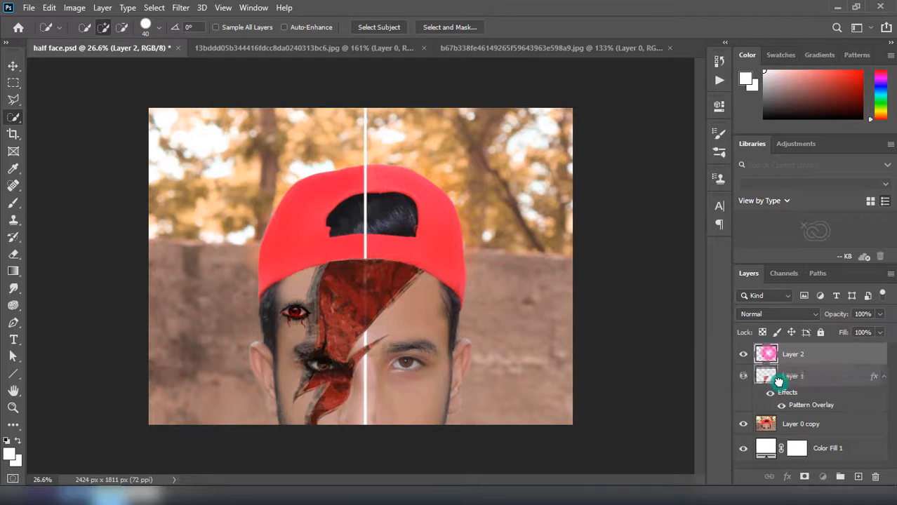
pyautogui.moveTo(779, 381); pyautogui.dragTo(790, 414)
# - Hide Layer 1 and move the red eye on Layer 2 over the man's eye on the image's left side
pyautogui.click(832, 355)
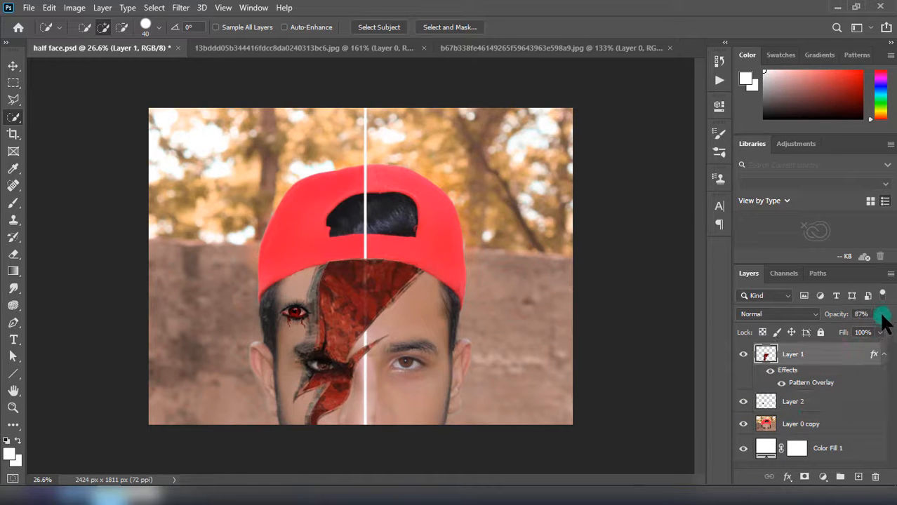
pyautogui.click(743, 354)
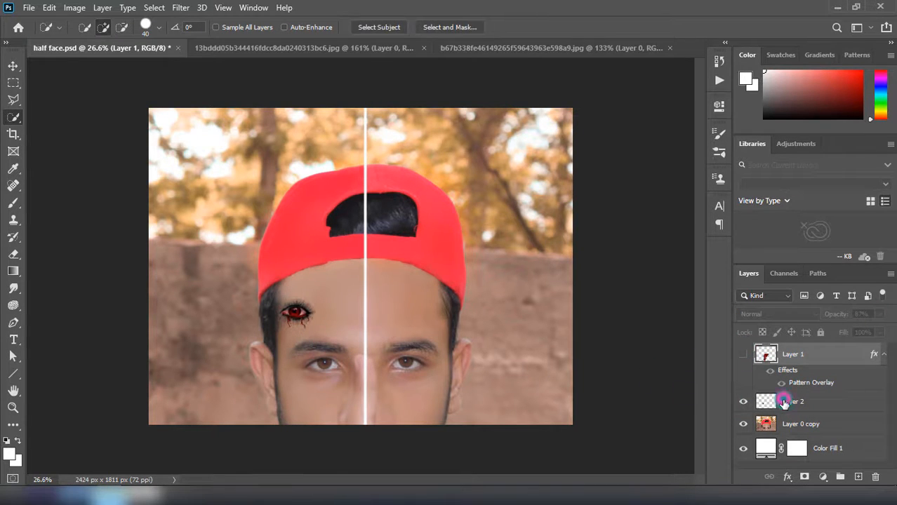
pyautogui.click(779, 400)
pyautogui.hotkey('ctrl', 't')
pyautogui.moveTo(296, 310); pyautogui.dragTo(320, 362)
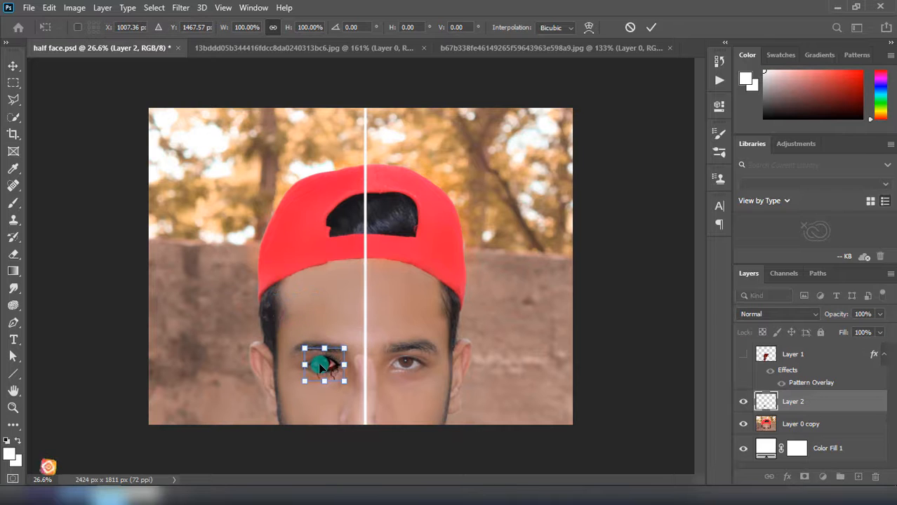
pyautogui.scroll(3, 320, 362)
pyautogui.scroll(5, 320, 367)
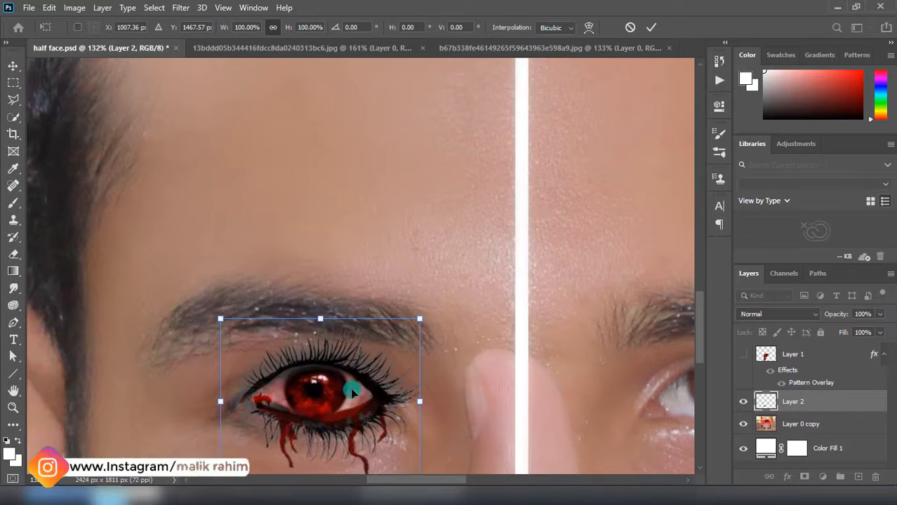
pyautogui.moveTo(350, 388); pyautogui.dragTo(345, 403)
# - Flip the red eye on Layer 2 horizontally and put a 5 x 5 warp grid on it
pyautogui.rightClick(349, 397)
pyautogui.click(379, 375)
pyautogui.rightClick(355, 398)
pyautogui.click(380, 247)
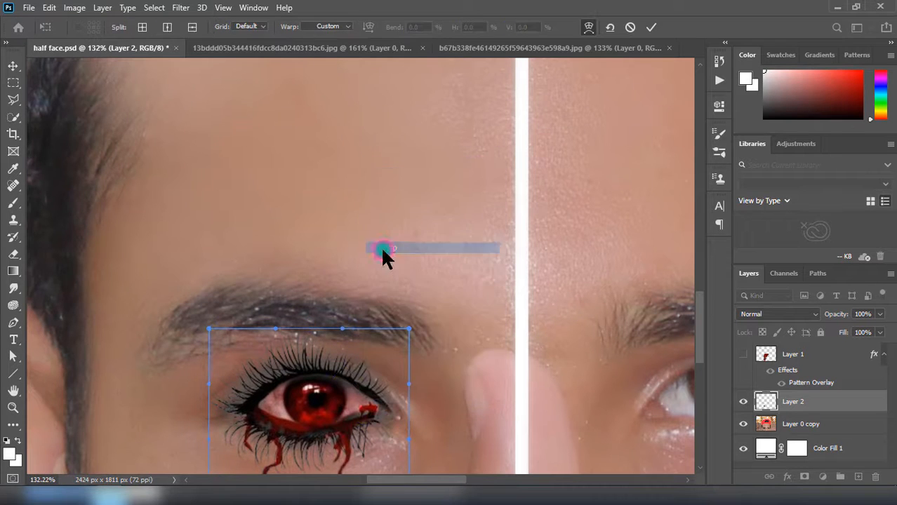
pyautogui.scroll(-2, 286, 228)
pyautogui.click(249, 27)
pyautogui.click(250, 89)
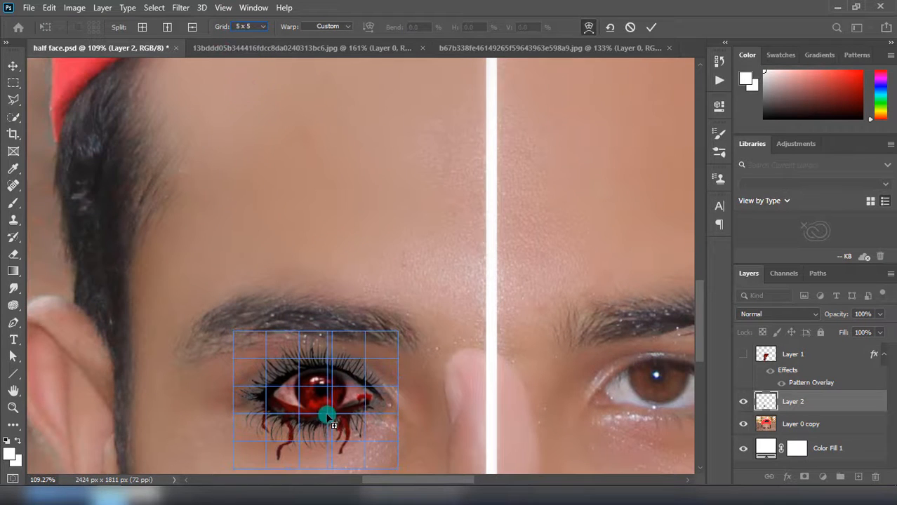
# - Warp the corners of the red eye outward to fit the man's eye, and apply the transformation
pyautogui.moveTo(381, 395); pyautogui.dragTo(374, 397)
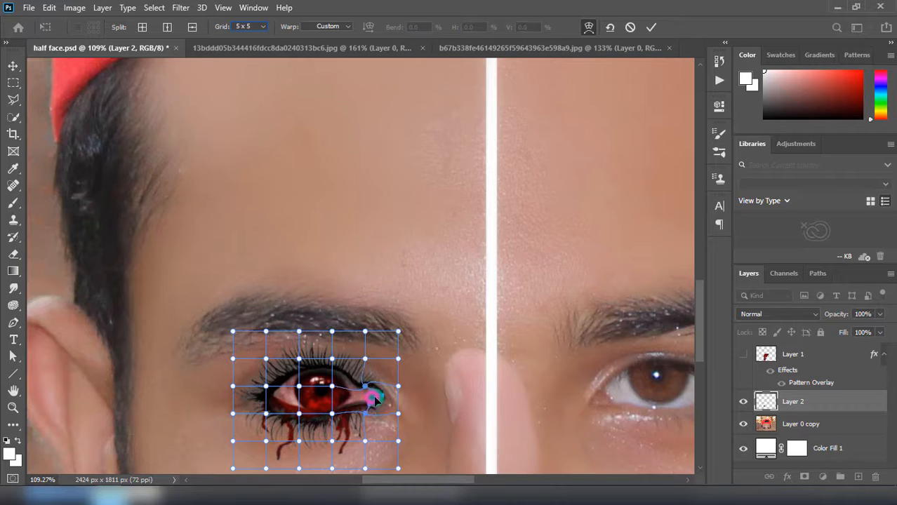
pyautogui.hotkey('ctrl', 'z')
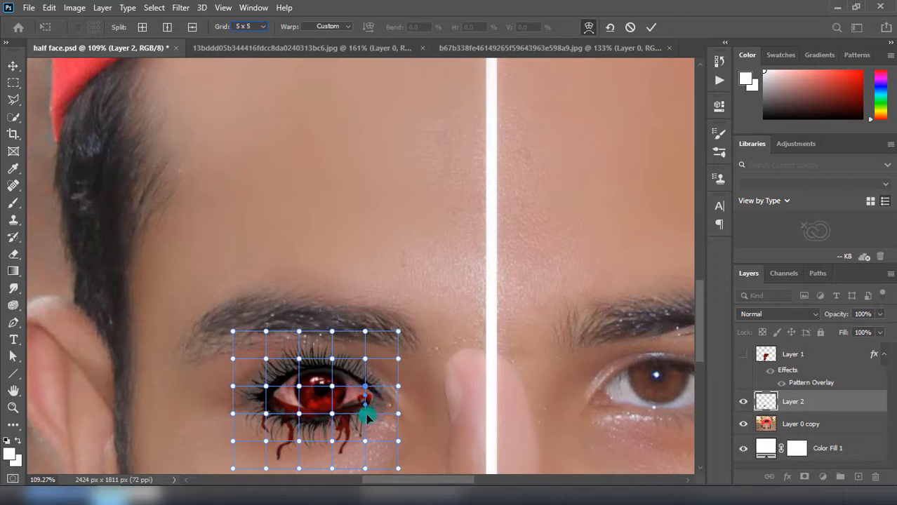
pyautogui.moveTo(381, 400); pyautogui.dragTo(391, 402)
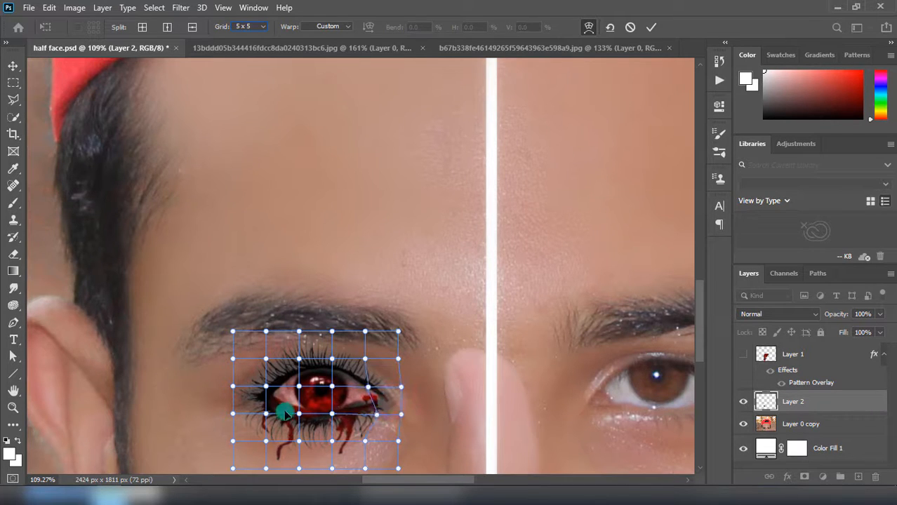
pyautogui.moveTo(286, 414); pyautogui.dragTo(256, 405)
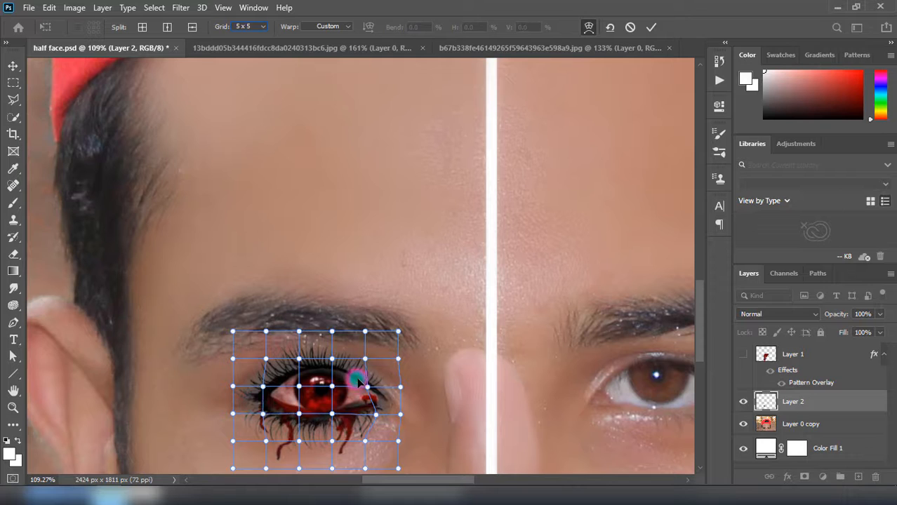
pyautogui.moveTo(378, 399); pyautogui.dragTo(351, 416)
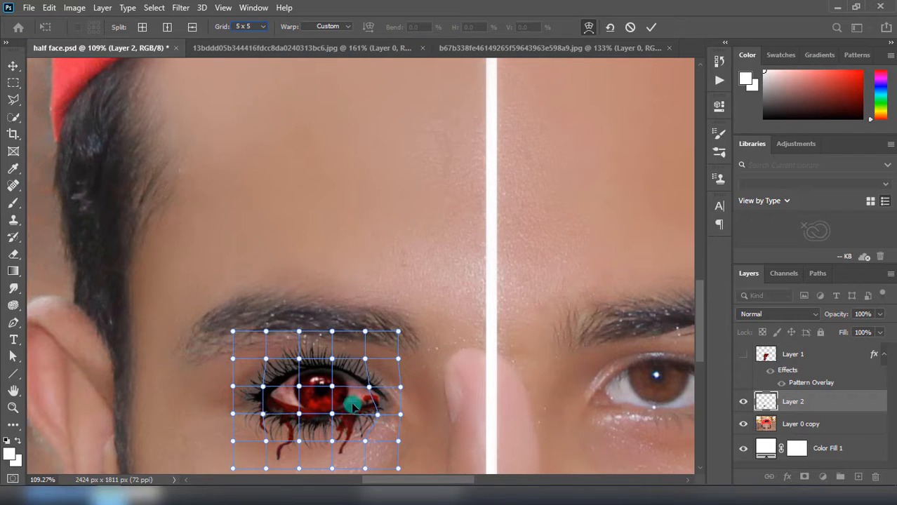
pyautogui.press('Return')
# - Reduce the opacity of Layer 2 to 79%
pyautogui.press('w')
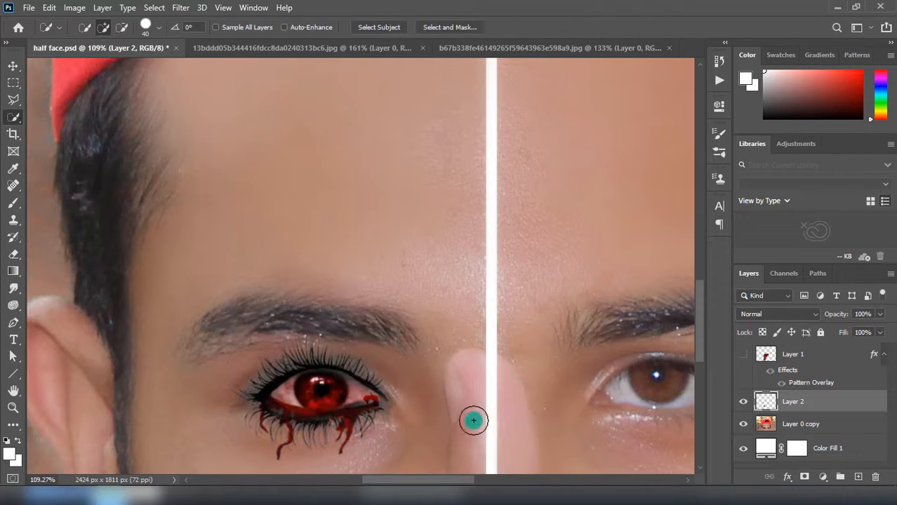
pyautogui.click(880, 314)
pyautogui.moveTo(874, 330); pyautogui.dragTo(870, 334)
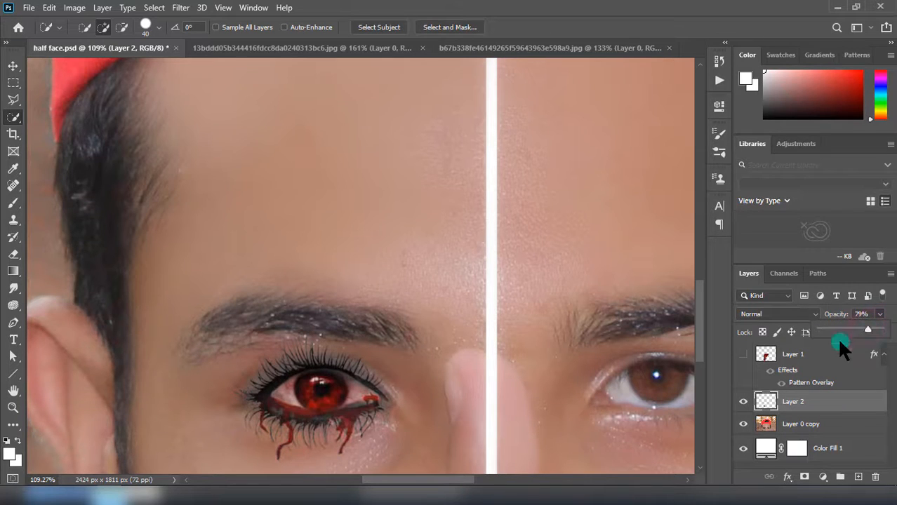
# - Select the outline of the red eye on Layer 2 and delete that shape from the bolt on the redisplayed Layer 1
pyautogui.click(13, 117)
pyautogui.moveTo(361, 381); pyautogui.dragTo(223, 407)
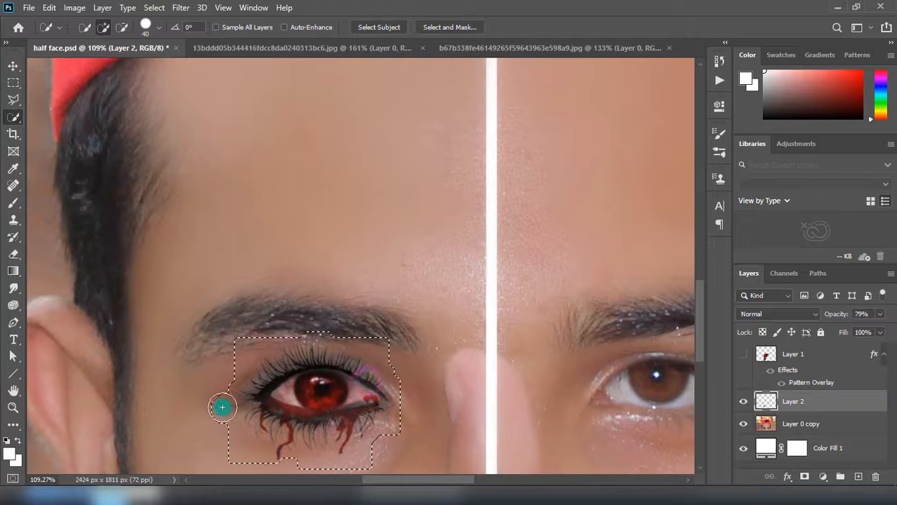
pyautogui.hotkey('ctrl', 'd')
pyautogui.click(320, 401)
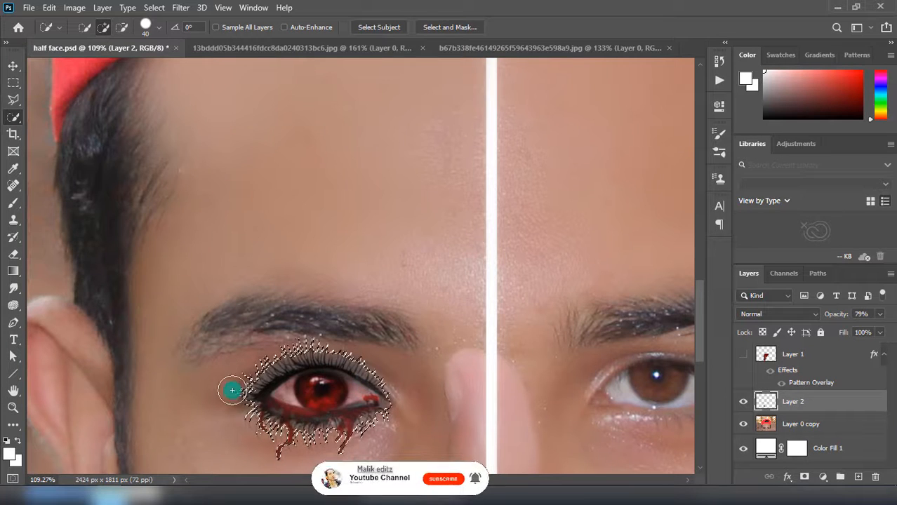
pyautogui.click(771, 354)
pyautogui.click(743, 354)
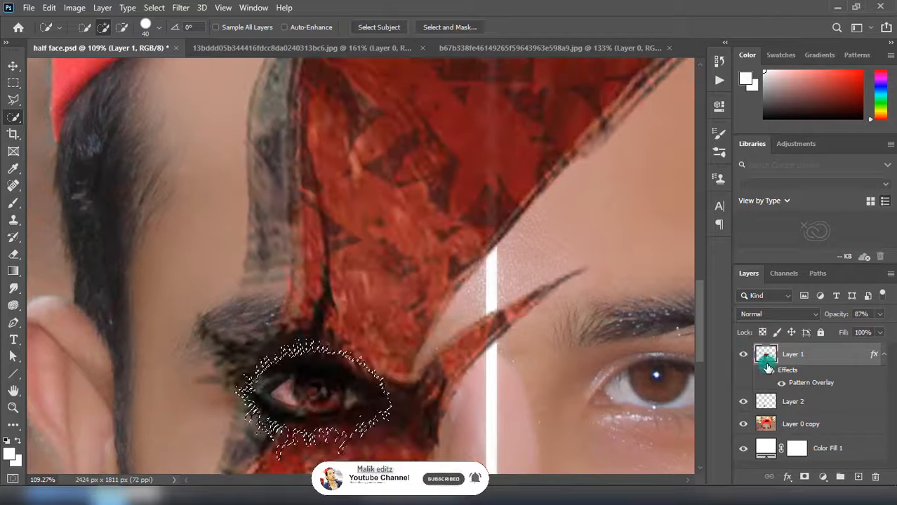
pyautogui.press('Delete')
pyautogui.hotkey('ctrl', 'd')
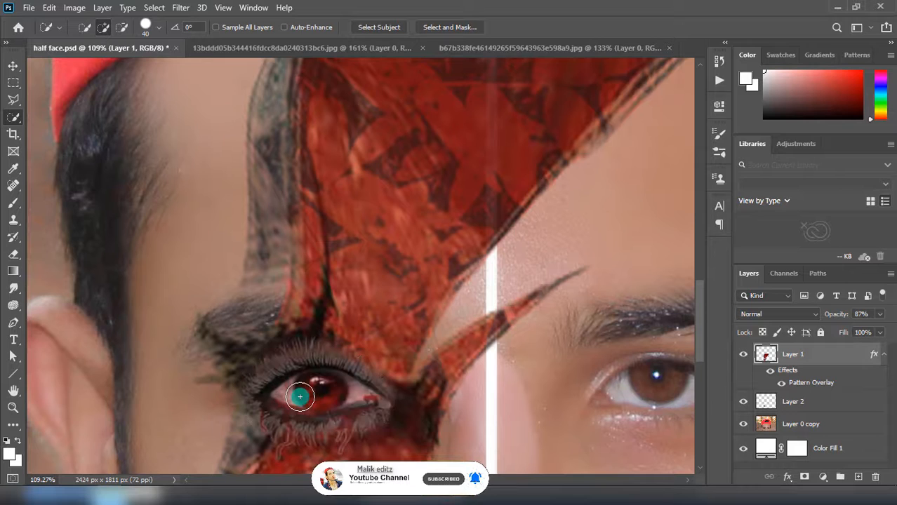
# - Raise the opacity of Layer 2 to 100%
pyautogui.click(796, 404)
pyautogui.click(879, 314)
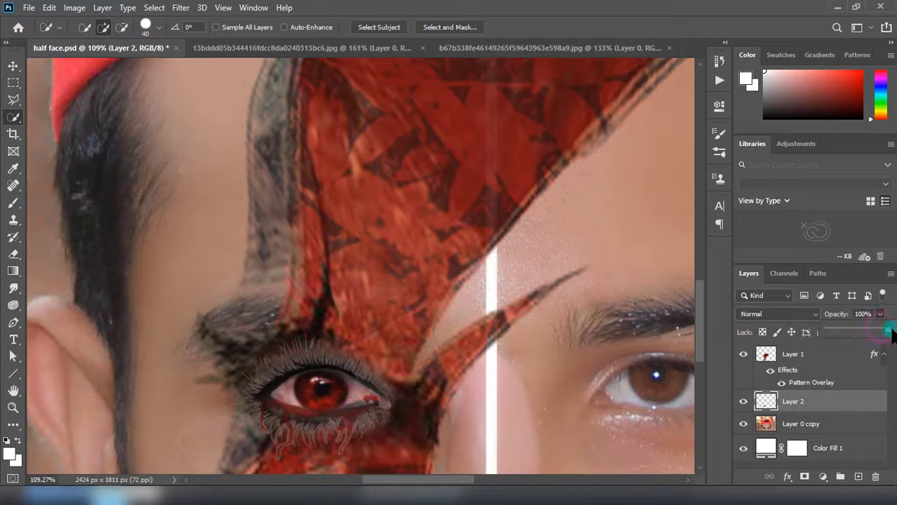
pyautogui.moveTo(891, 328); pyautogui.dragTo(893, 328)
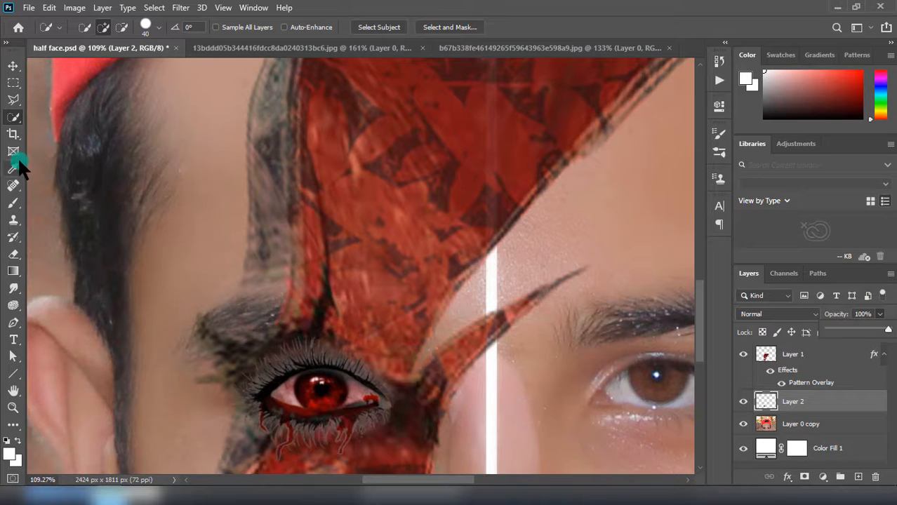
# - Duplicate Layer 2 and place the copy above Layer 1 in the layer stack
pyautogui.scroll(-8, 214, 290)
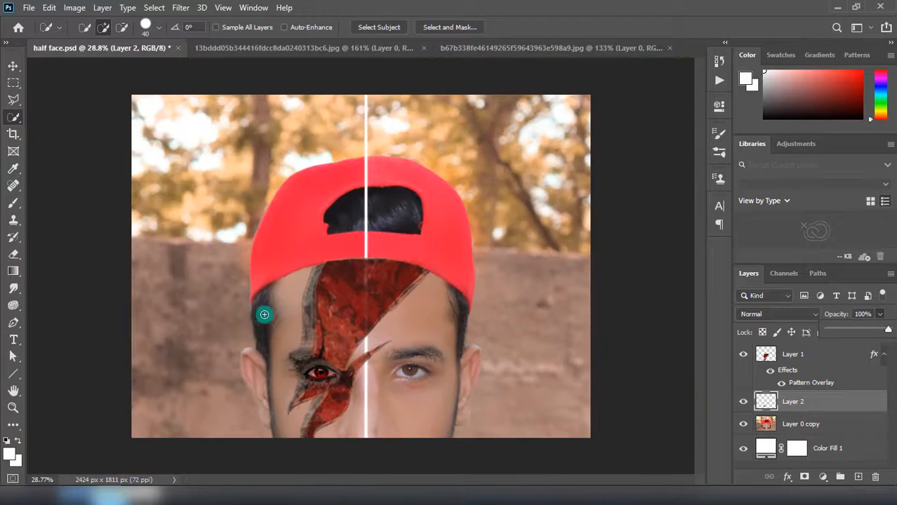
pyautogui.scroll(1, 552, 394)
pyautogui.click(829, 408)
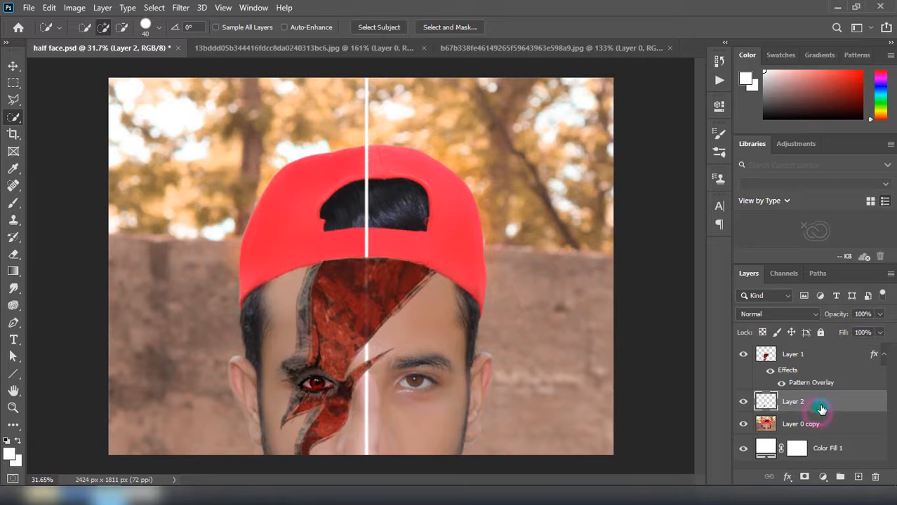
pyautogui.hotkey('ctrl', 'j')
pyautogui.moveTo(822, 407); pyautogui.dragTo(838, 350)
# - Move the copied red eye over the man's uncovered eye at about X 1471, Y 1479 px and flip it horizontally
pyautogui.hotkey('ctrl', 't')
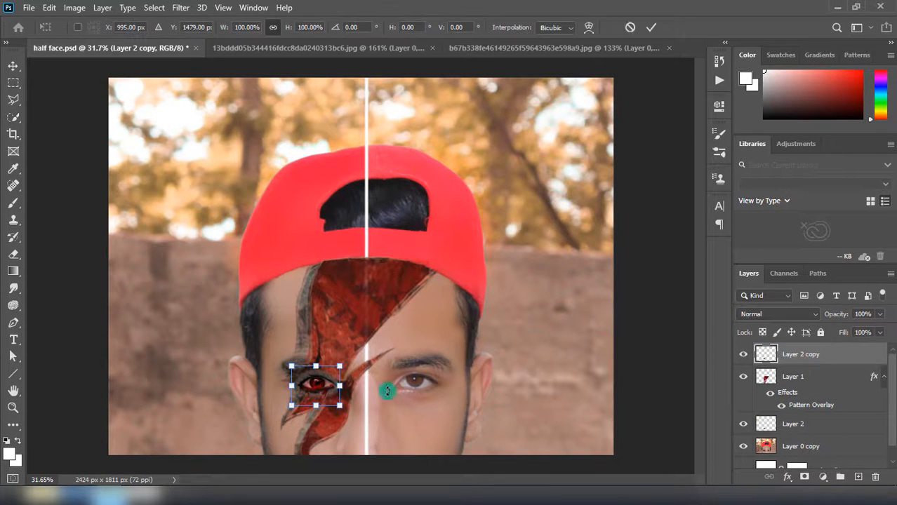
pyautogui.moveTo(323, 385); pyautogui.dragTo(420, 373)
pyautogui.scroll(4, 420, 372)
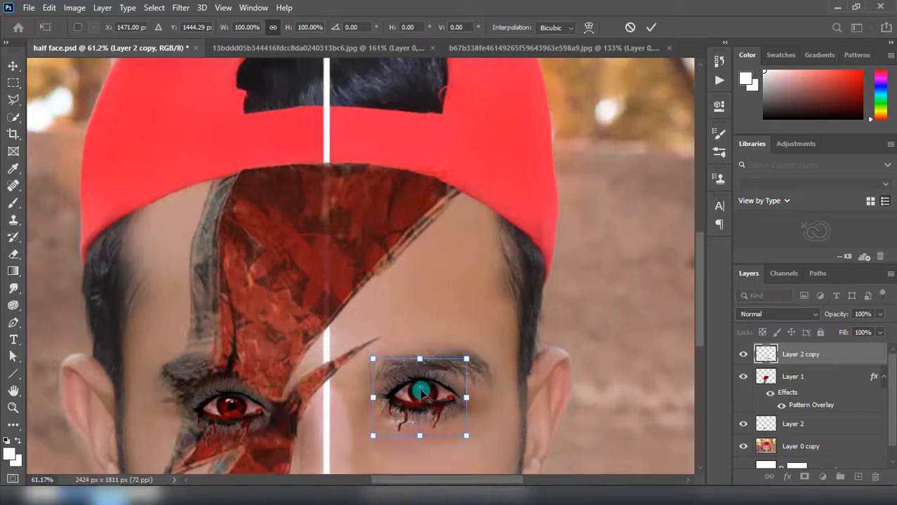
pyautogui.scroll(1, 430, 398)
pyautogui.rightClick(429, 393)
pyautogui.click(484, 366)
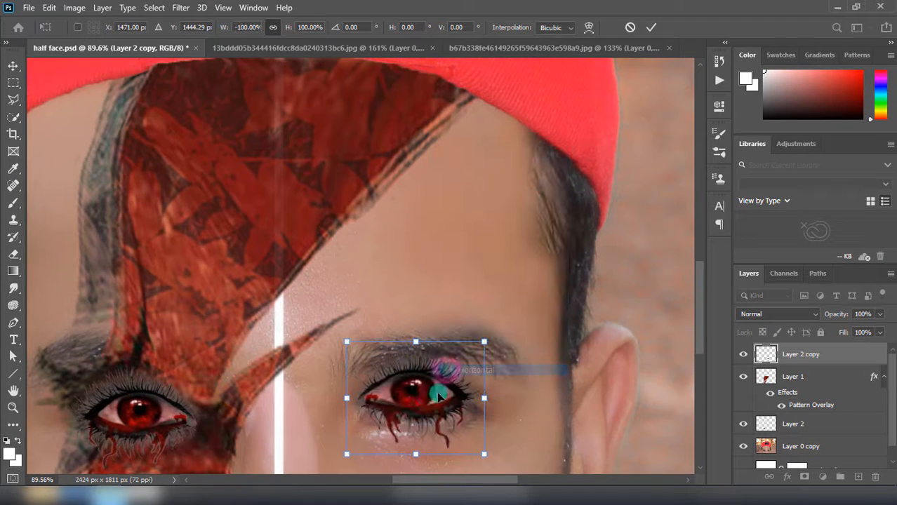
pyautogui.moveTo(433, 397); pyautogui.dragTo(430, 419)
# - Warp the copied red eye with a 5 x 5 grid so its corners and lids follow the man's eye
pyautogui.rightClick(444, 420)
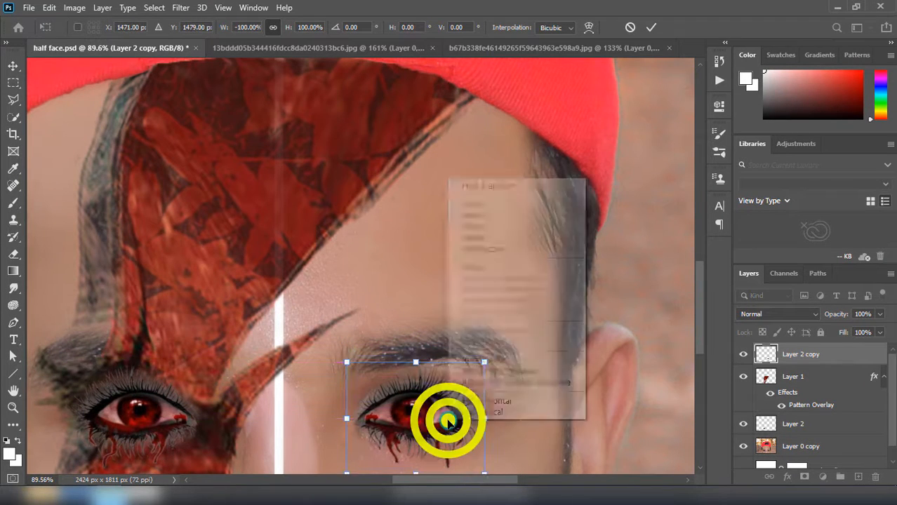
pyautogui.click(460, 269)
pyautogui.click(265, 26)
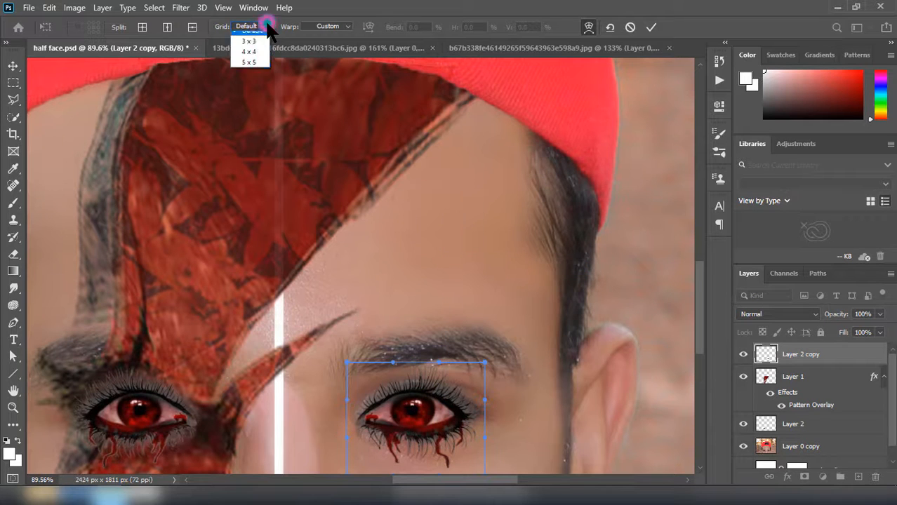
pyautogui.click(247, 89)
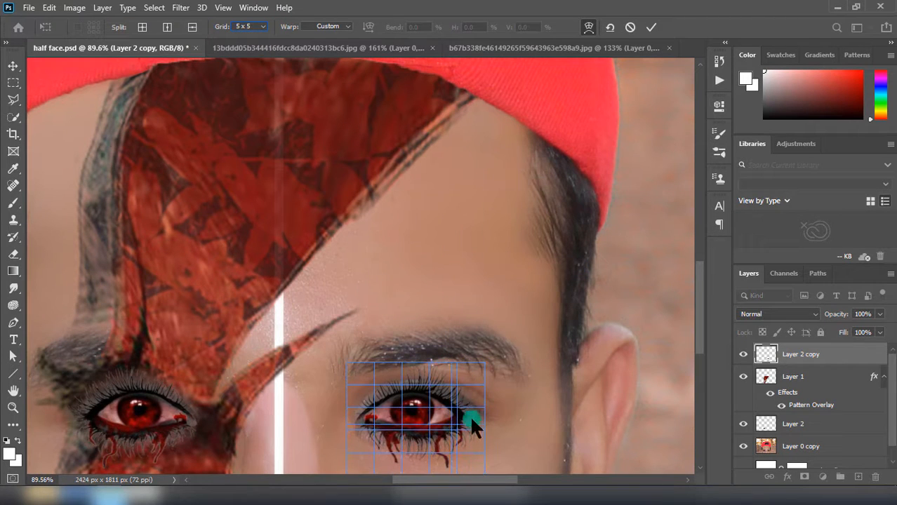
pyautogui.moveTo(459, 407); pyautogui.dragTo(474, 417)
pyautogui.moveTo(368, 423); pyautogui.dragTo(408, 402)
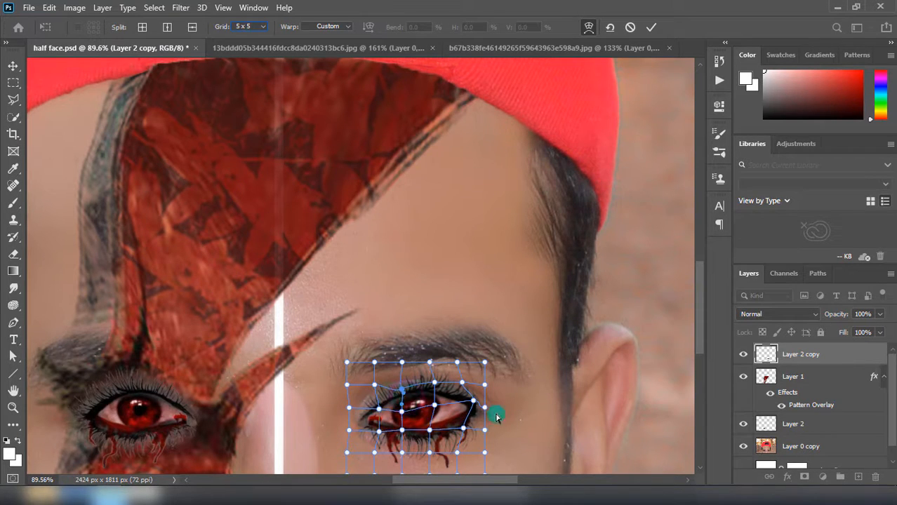
pyautogui.moveTo(496, 417); pyautogui.dragTo(450, 405)
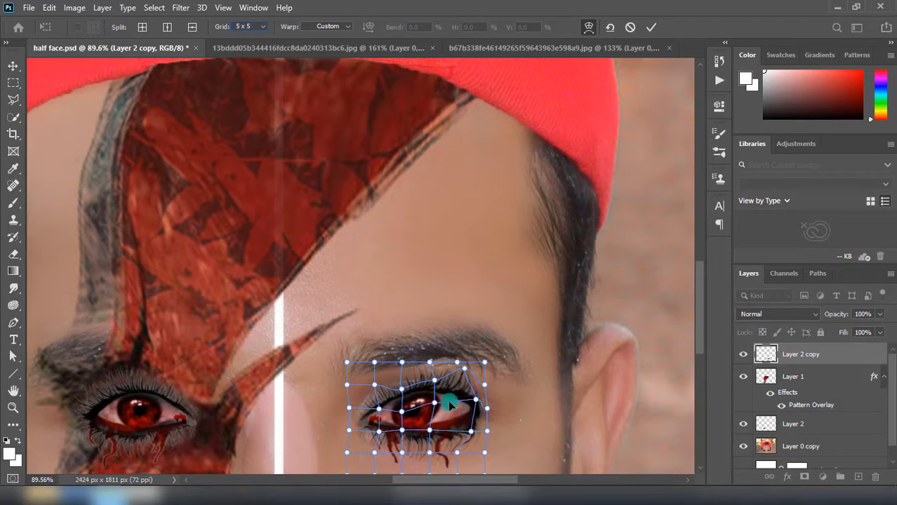
# - Stretch the copied eye's blood drips down the cheek with the warp grid, and reduce the opacity of Layer 2 copy to 86%
pyautogui.scroll(-3, 444, 451)
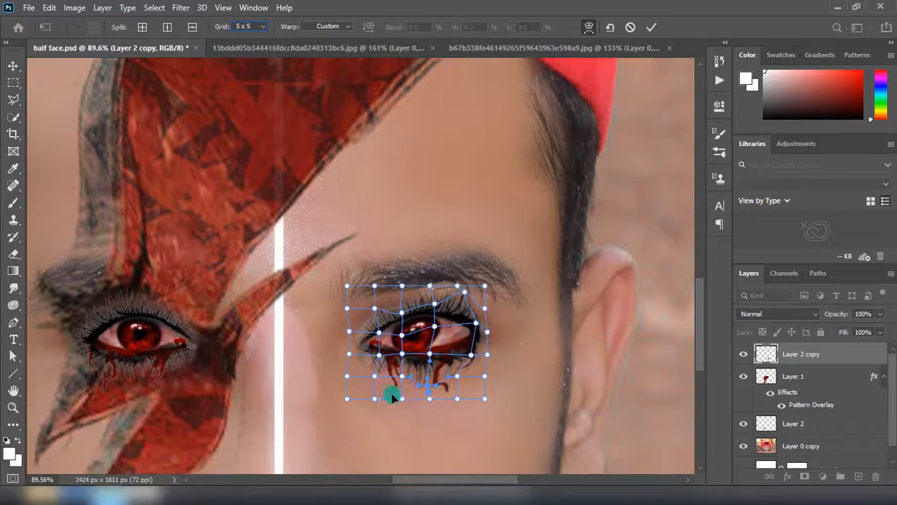
pyautogui.moveTo(402, 381); pyautogui.dragTo(419, 464)
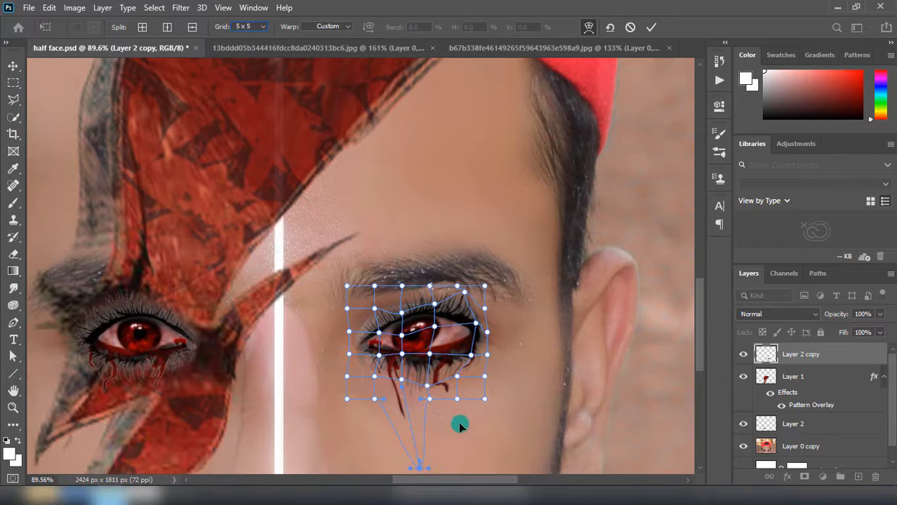
pyautogui.moveTo(701, 328); pyautogui.dragTo(701, 352)
pyautogui.moveTo(420, 356); pyautogui.dragTo(450, 433)
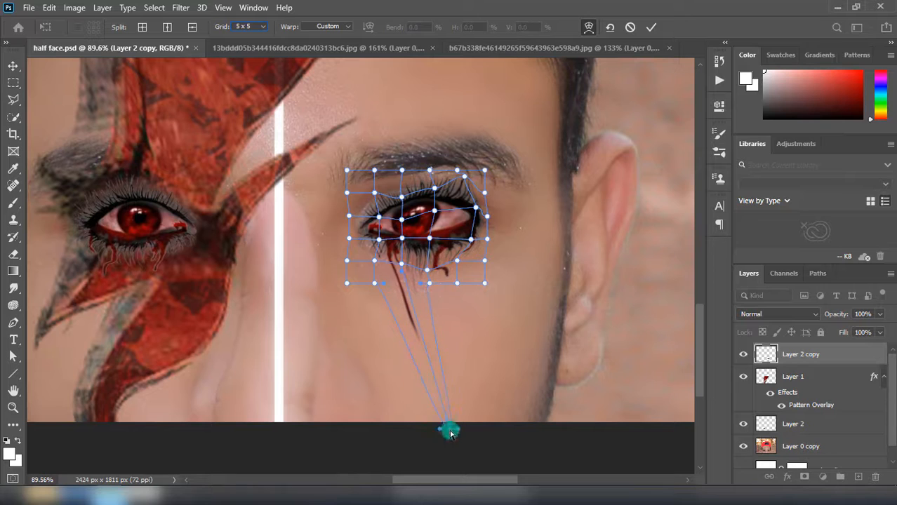
pyautogui.moveTo(455, 285); pyautogui.dragTo(508, 442)
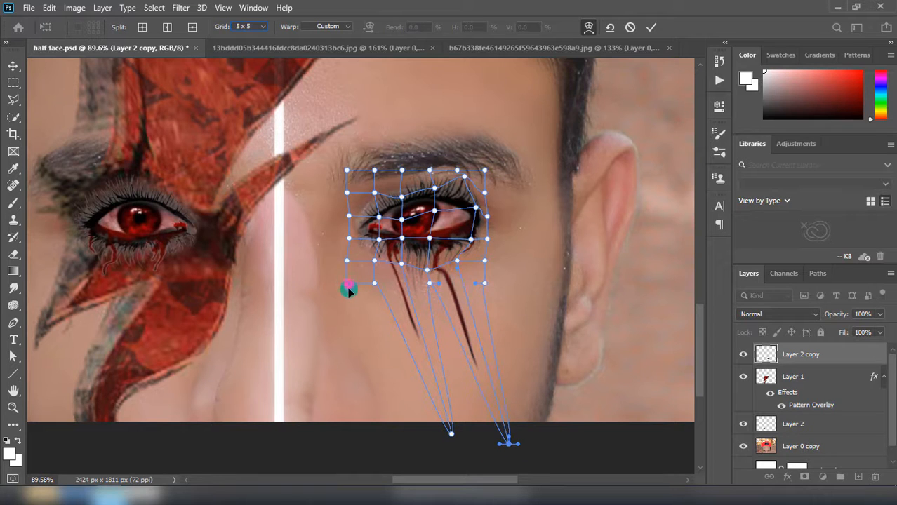
pyautogui.moveTo(374, 279); pyautogui.dragTo(373, 308)
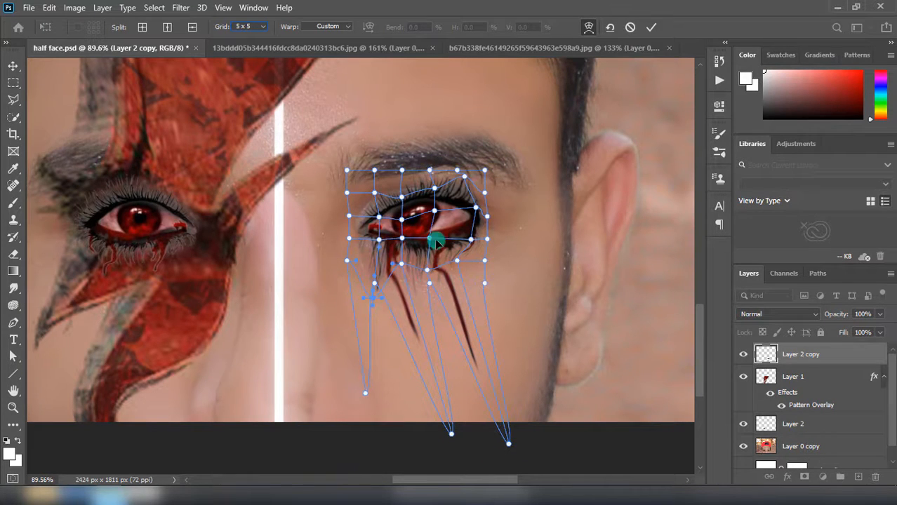
pyautogui.moveTo(426, 271); pyautogui.dragTo(425, 281)
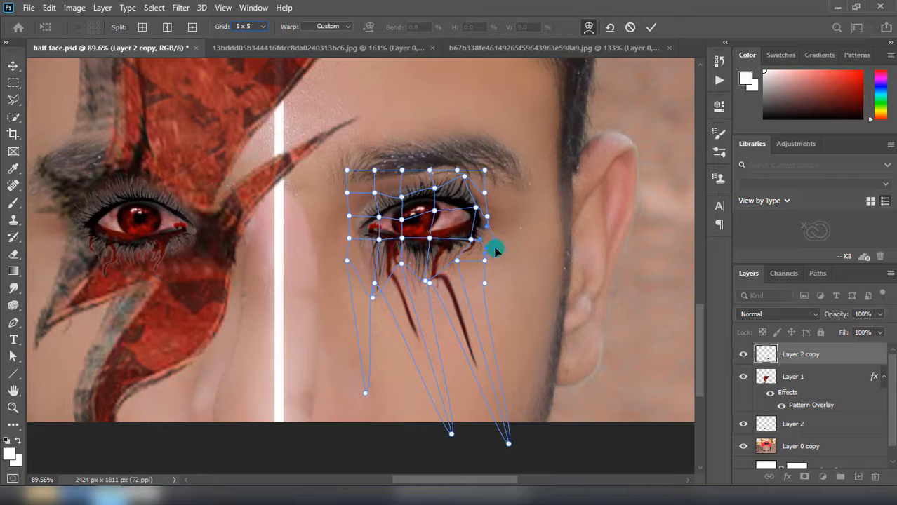
pyautogui.press('Return')
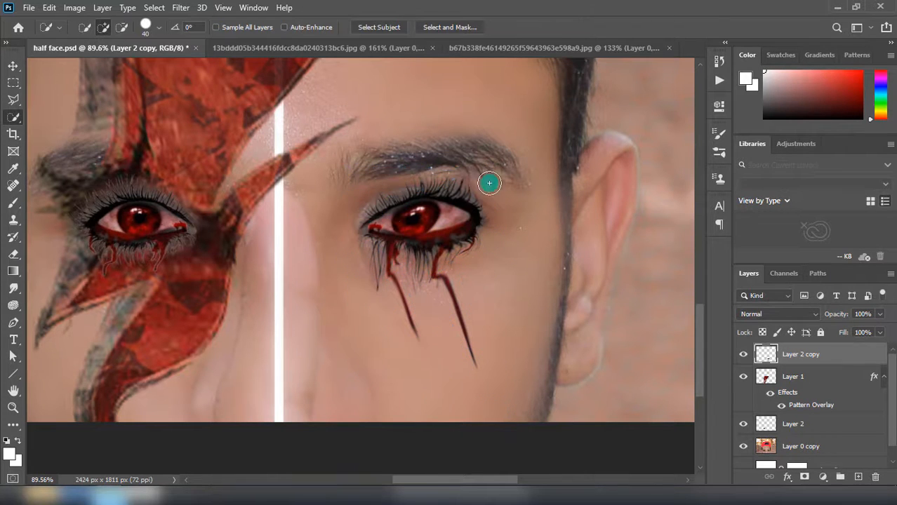
pyautogui.moveTo(881, 316); pyautogui.dragTo(874, 335)
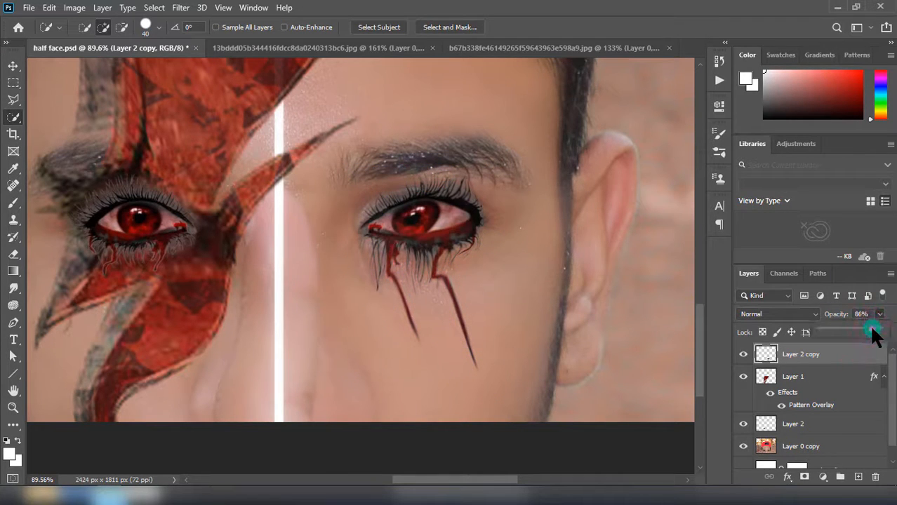
# - Shade the white of the copied eye on Layer 2 copy with sampled reds, using a size 25 brush at 19% opacity
pyautogui.click(12, 203)
pyautogui.scroll(2, 431, 228)
pyautogui.scroll(7, 443, 301)
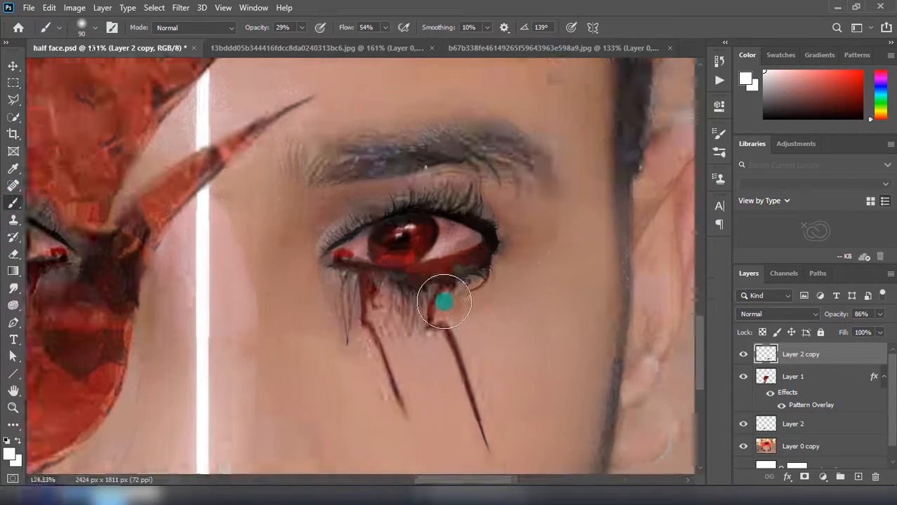
pyautogui.keyDown('alt'); pyautogui.click(426, 232); pyautogui.keyUp('alt')
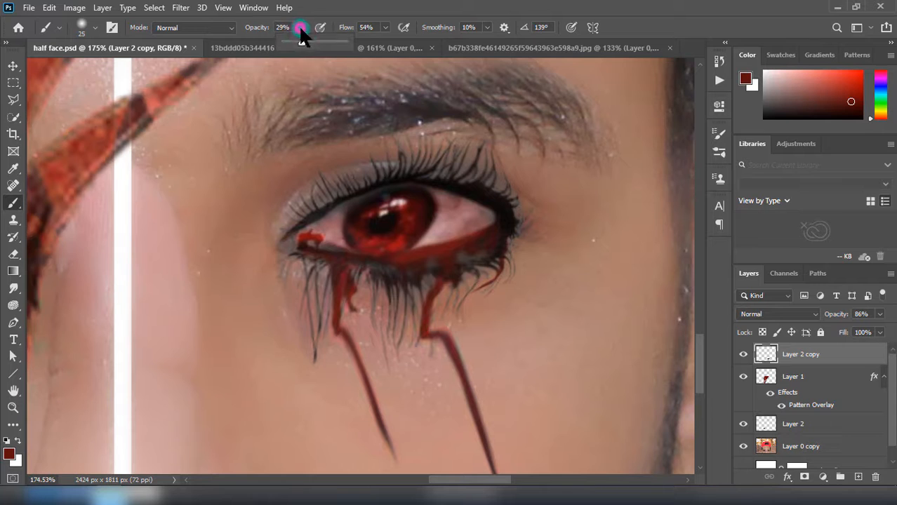
pyautogui.moveTo(299, 43); pyautogui.dragTo(295, 42)
pyautogui.scroll(3, 449, 260)
pyautogui.keyDown('alt'); pyautogui.click(462, 205); pyautogui.keyUp('alt')
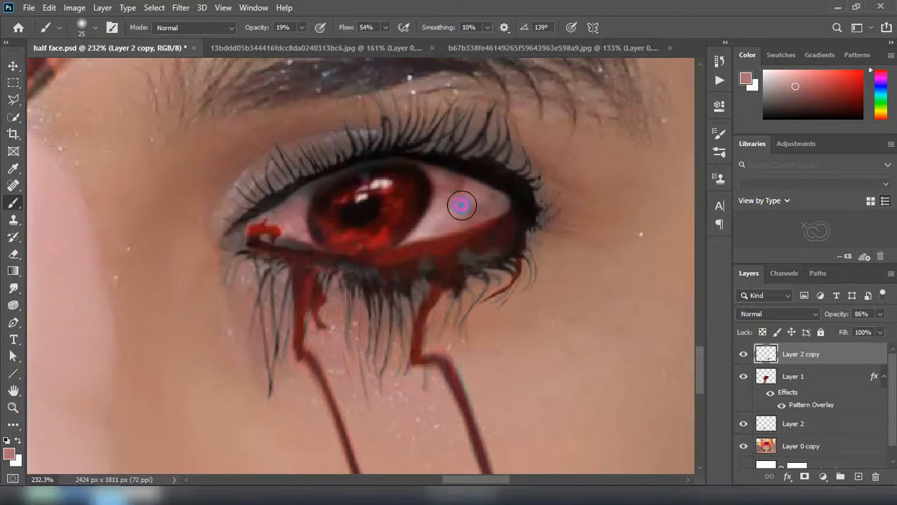
pyautogui.keyDown('alt'); pyautogui.click(410, 211); pyautogui.keyUp('alt')
pyautogui.moveTo(475, 209)
pyautogui.mouseDown()
pyautogui.moveTo(441, 212)
pyautogui.moveTo(474, 204)
pyautogui.mouseUp()
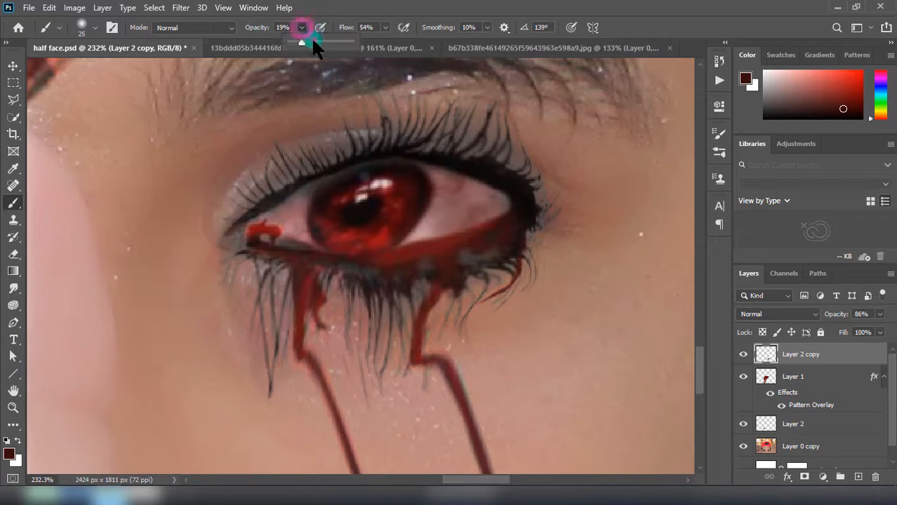
# - Paint dark red shading over the lightning-covered eye on Layer 2 with the brush at 39% opacity
pyautogui.moveTo(311, 37); pyautogui.dragTo(325, 39)
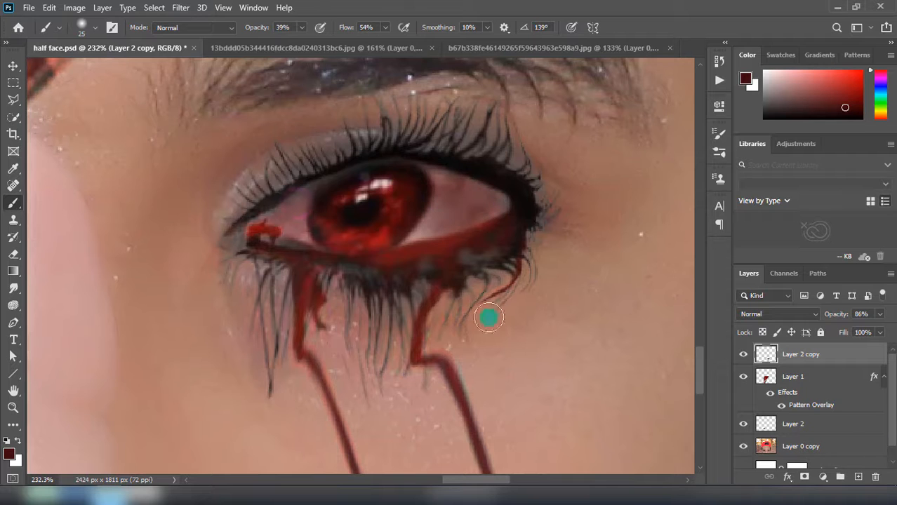
pyautogui.click(806, 427)
pyautogui.moveTo(465, 481); pyautogui.dragTo(394, 479)
pyautogui.moveTo(436, 222); pyautogui.dragTo(405, 204)
pyautogui.moveTo(268, 213); pyautogui.dragTo(278, 224)
pyautogui.moveTo(289, 128)
pyautogui.mouseDown()
pyautogui.moveTo(336, 127)
pyautogui.moveTo(447, 173)
pyautogui.mouseUp()
pyautogui.moveTo(192, 179)
pyautogui.mouseDown()
pyautogui.moveTo(220, 260)
pyautogui.moveTo(460, 294)
pyautogui.moveTo(490, 232)
pyautogui.moveTo(329, 153)
pyautogui.moveTo(252, 160)
pyautogui.moveTo(225, 256)
pyautogui.moveTo(517, 266)
pyautogui.mouseUp()
pyautogui.hotkey('ctrl', '-')
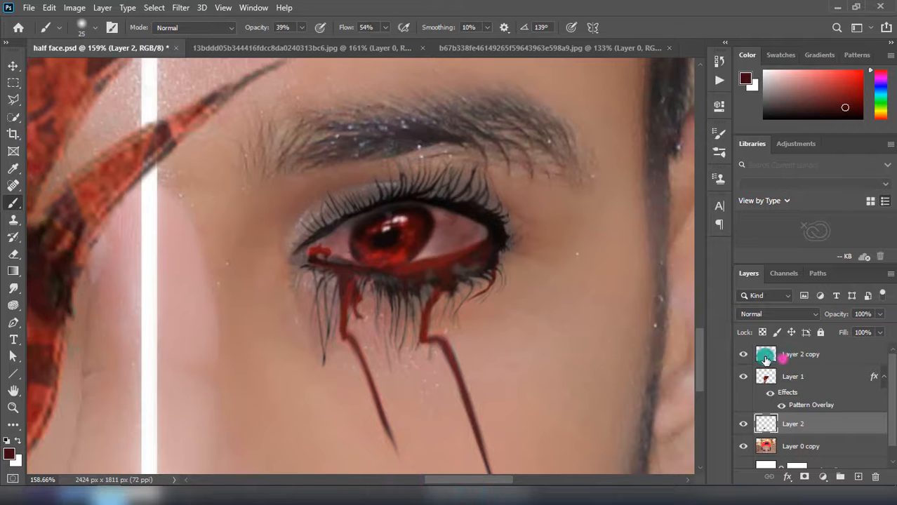
# - Darken the lid line and both corners of the copied eye on Layer 2 copy with black sampled from the lid
pyautogui.click(766, 358)
pyautogui.scroll(3, 494, 307)
pyautogui.keyDown('alt'); pyautogui.click(463, 175); pyautogui.keyUp('alt')
pyautogui.moveTo(441, 168)
pyautogui.mouseDown()
pyautogui.moveTo(350, 162)
pyautogui.moveTo(235, 237)
pyautogui.mouseUp()
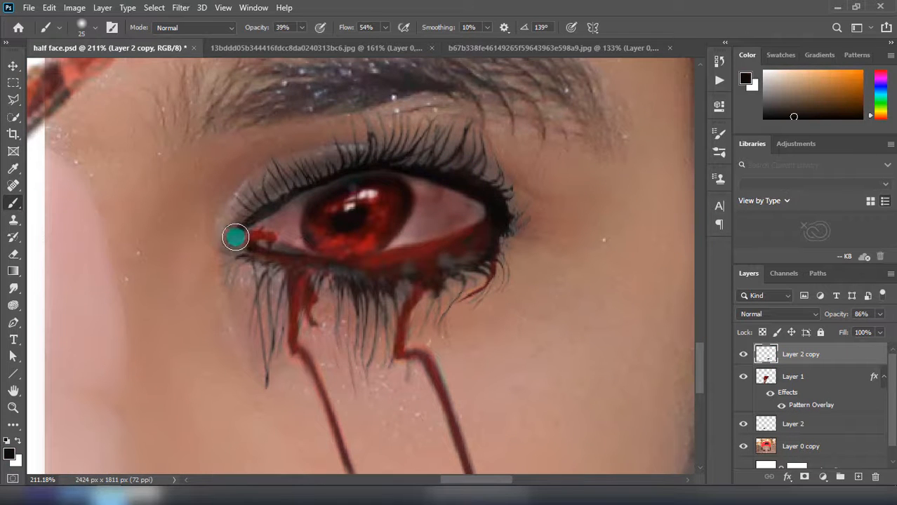
pyautogui.moveTo(511, 197)
pyautogui.mouseDown()
pyautogui.moveTo(525, 219)
pyautogui.moveTo(501, 246)
pyautogui.mouseUp()
pyautogui.scroll(-13, 458, 264)
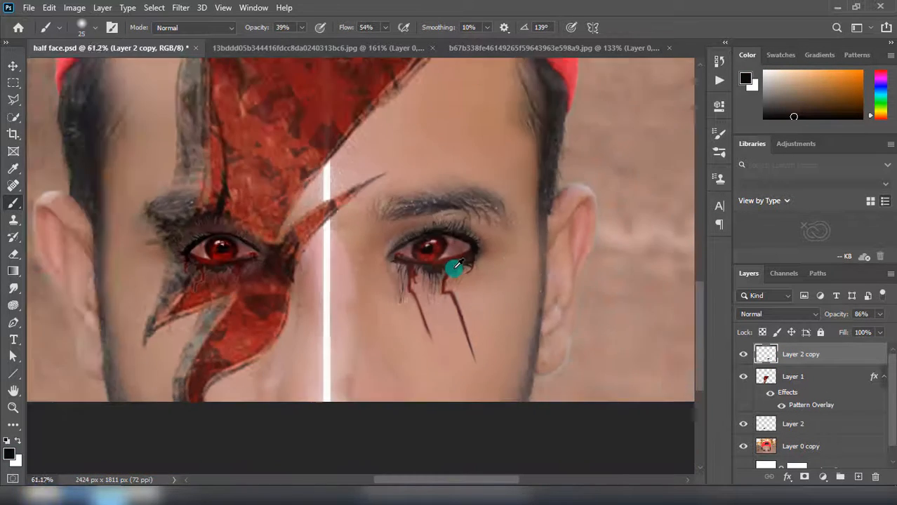
pyautogui.scroll(-5, 456, 264)
# - Open the stitched wound image ac09bdc3a55a0d6bf0332afb095be17c.jpg from the BG folder
pyautogui.hotkey('ctrl', 'o')
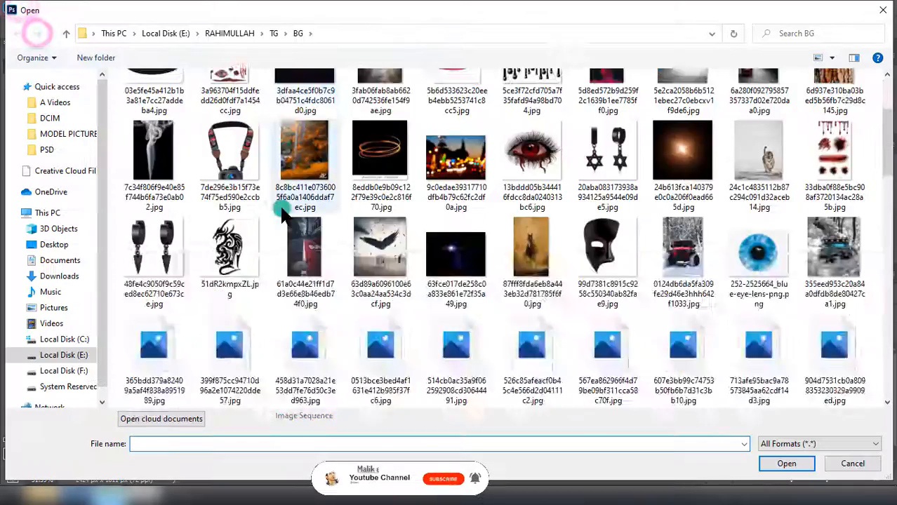
pyautogui.scroll(-5, 280, 212)
pyautogui.doubleClick(383, 239)
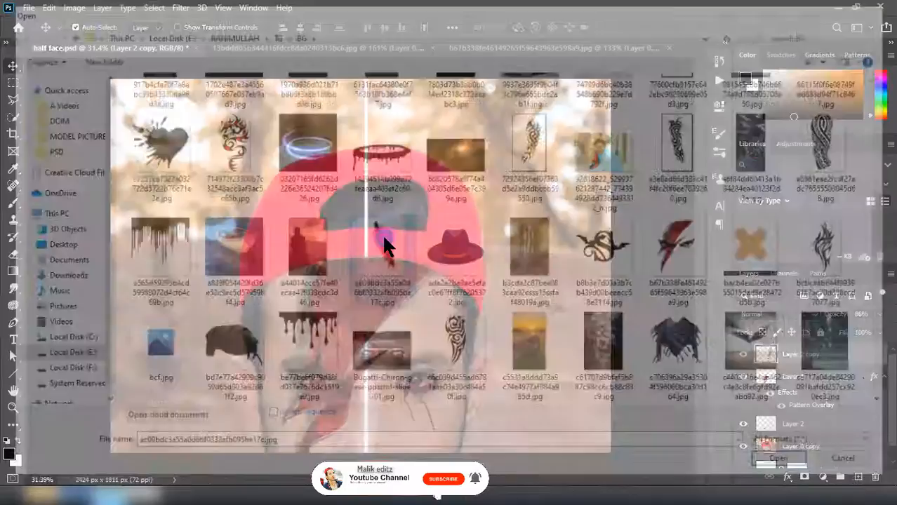
# - Sample the off-white f7f5f6 as foreground colour and erase the background around the stitched wound with the Background Eraser
pyautogui.click(14, 254)
pyautogui.click(77, 265)
pyautogui.click(9, 454)
pyautogui.click(288, 309)
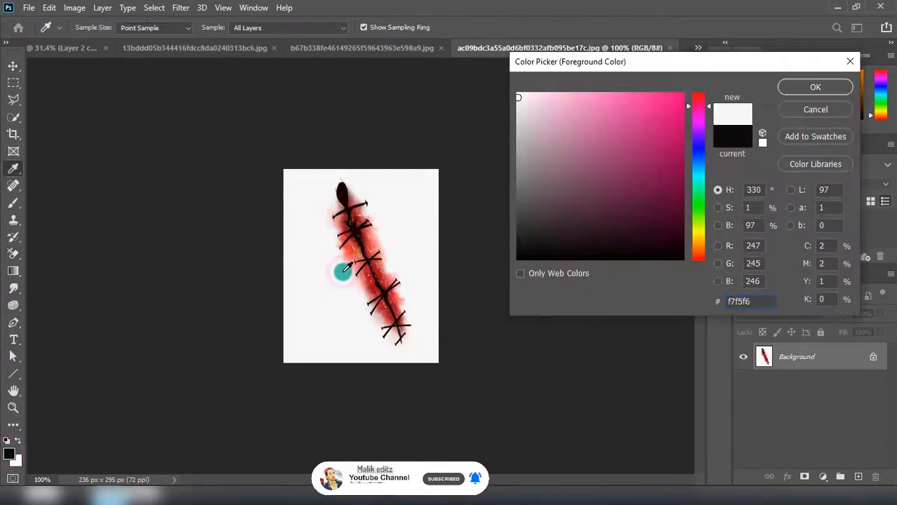
pyautogui.press('Return')
pyautogui.moveTo(370, 247)
pyautogui.mouseDown()
pyautogui.moveTo(326, 225)
pyautogui.moveTo(388, 264)
pyautogui.moveTo(418, 308)
pyautogui.moveTo(299, 170)
pyautogui.moveTo(351, 285)
pyautogui.moveTo(300, 326)
pyautogui.mouseUp()
# - Move the cut-out wound into half face.psd and place it on the lightning bolt at the forehead
pyautogui.press('v')
pyautogui.moveTo(364, 250)
pyautogui.mouseDown()
pyautogui.moveTo(44, 29)
pyautogui.moveTo(98, 82)
pyautogui.mouseUp()
pyautogui.moveTo(363, 306); pyautogui.dragTo(366, 309)
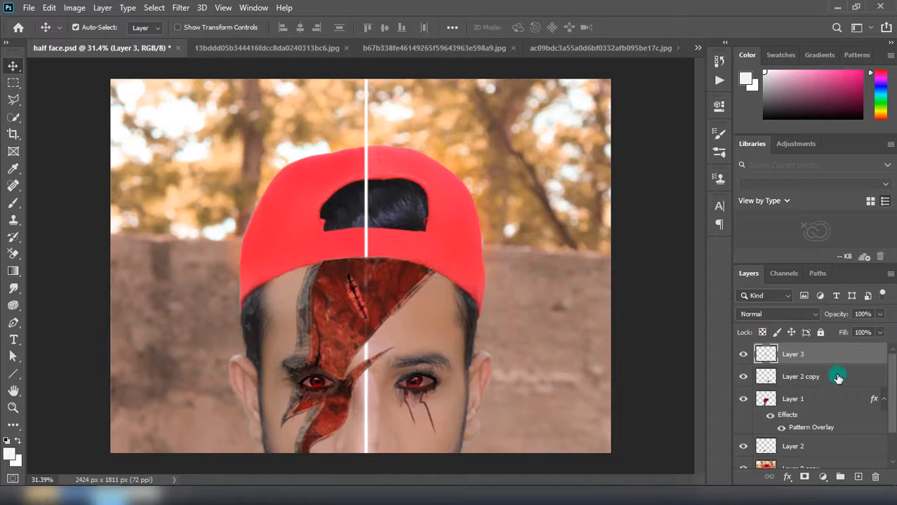
# - Scale the wound to about 138% wide and 145% high and position it at about X 1088, Y 1185 px
pyautogui.hotkey('ctrl', 't')
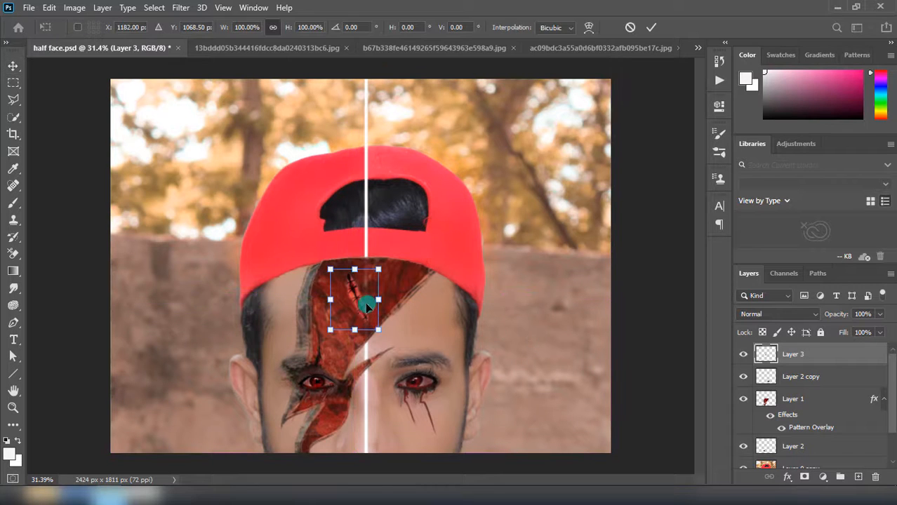
pyautogui.moveTo(367, 307); pyautogui.dragTo(373, 367)
pyautogui.moveTo(347, 345); pyautogui.dragTo(337, 339)
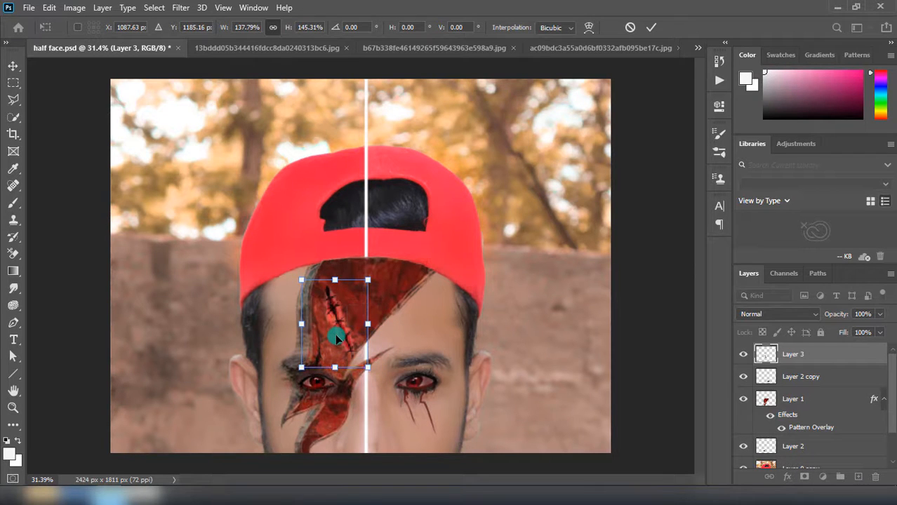
pyautogui.press('Return')
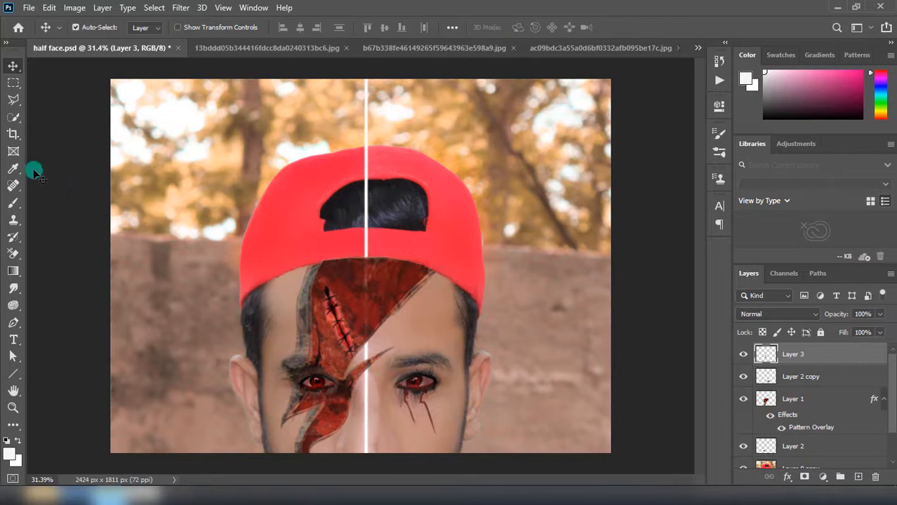
# - Select the stitched wound on Layer 3 with Quick Selection and move Layer 3 below Layer 1
pyautogui.click(14, 116)
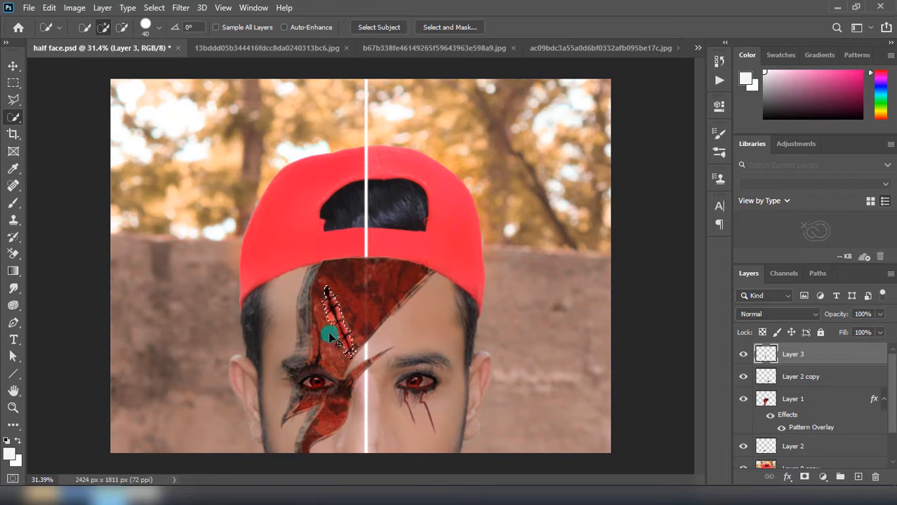
pyautogui.click(337, 322)
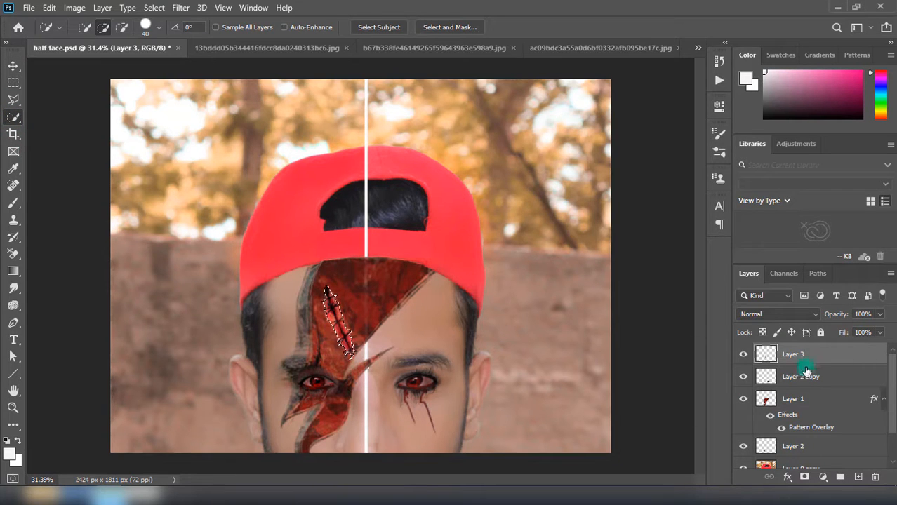
pyautogui.moveTo(800, 357); pyautogui.dragTo(818, 419)
# - Delete the wound-shaped selection from the lightning bolt on Layer 1 and deselect
pyautogui.click(774, 383)
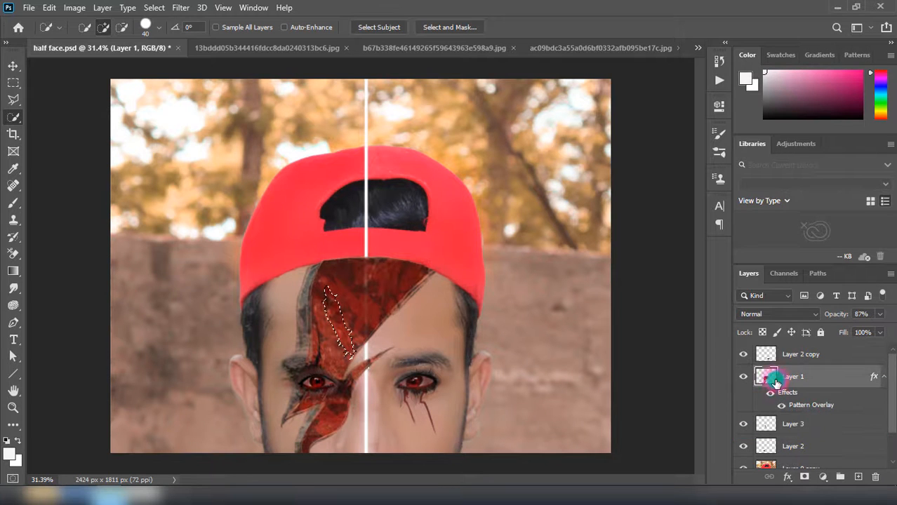
pyautogui.press('Delete')
pyautogui.hotkey('ctrl', 'd')
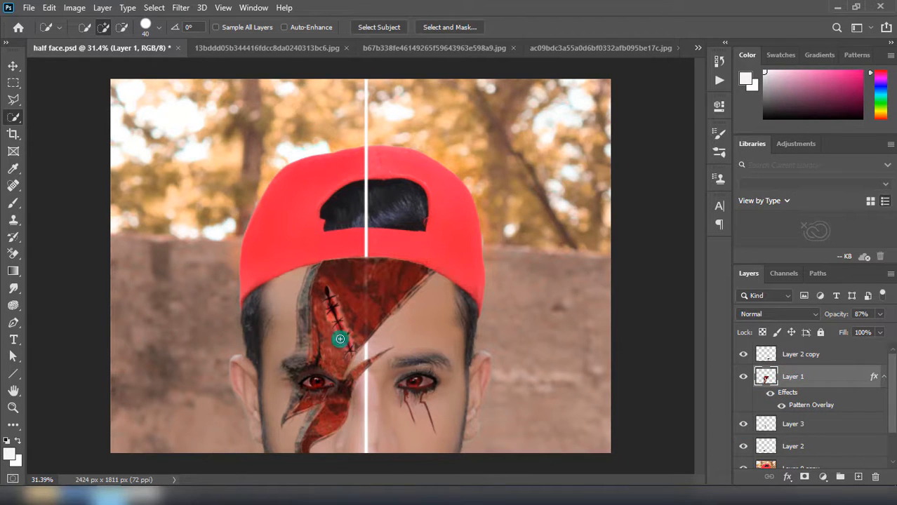
# - Toggle Layer 3's visibility to check the wound, and reduce the layer's opacity to 84%
pyautogui.click(793, 356)
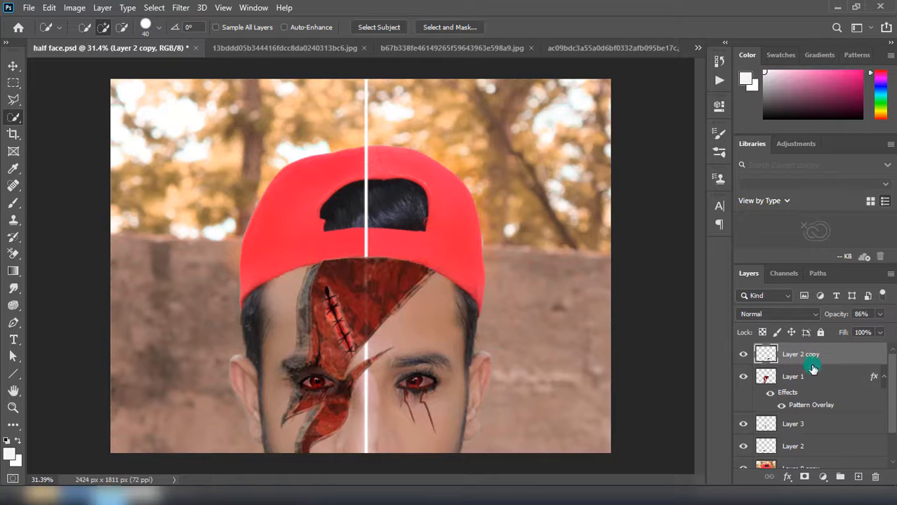
pyautogui.click(792, 425)
pyautogui.click(744, 424)
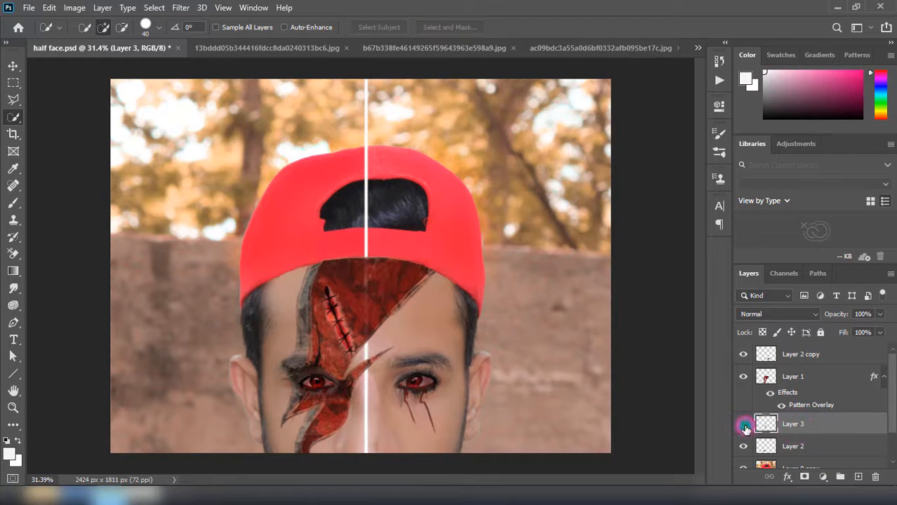
pyautogui.click(743, 425)
pyautogui.click(743, 425)
pyautogui.click(743, 425)
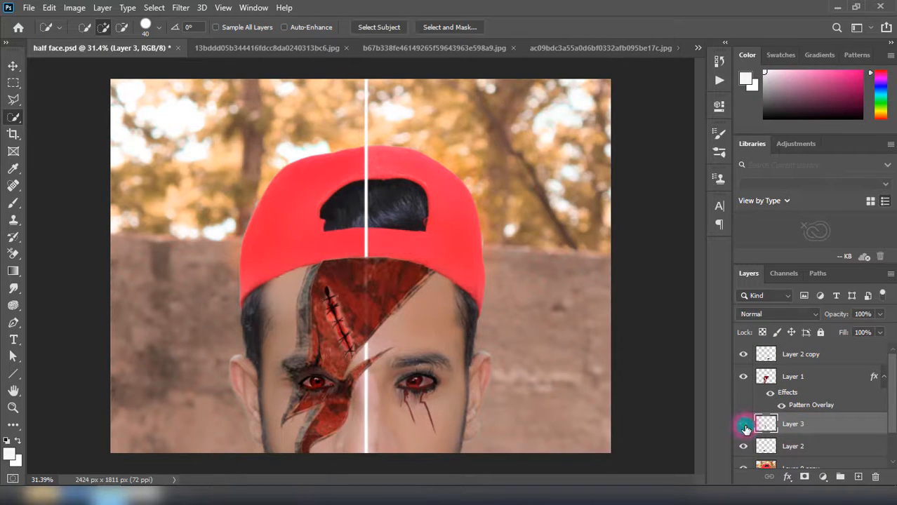
pyautogui.click(880, 313)
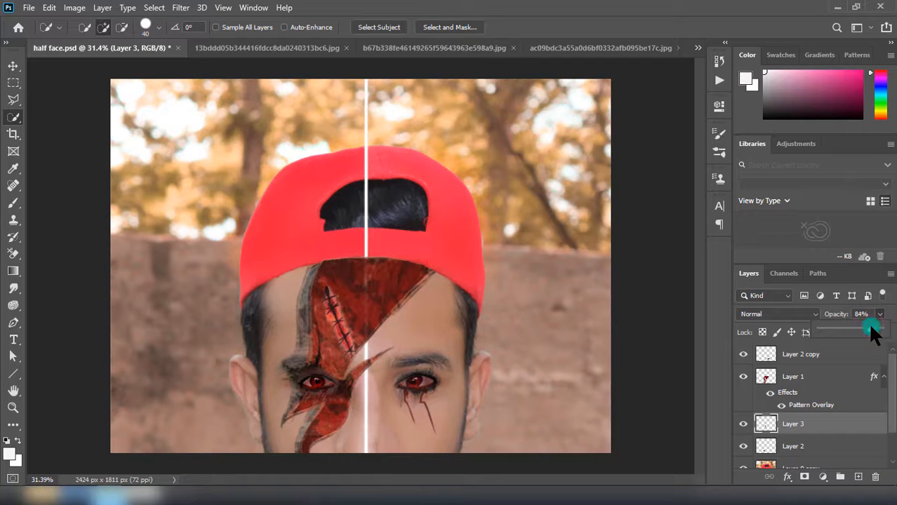
pyautogui.click(510, 350)
pyautogui.scroll(-2, 320, 342)
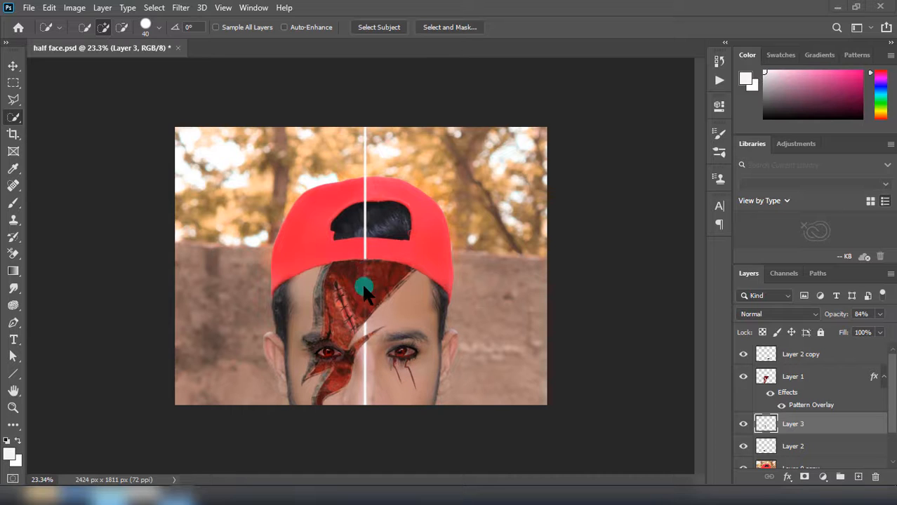
# - Hide Layer 1 and make a rectangular selection of the white dividing line from the cap opening to the photo's lower edge
pyautogui.click(13, 84)
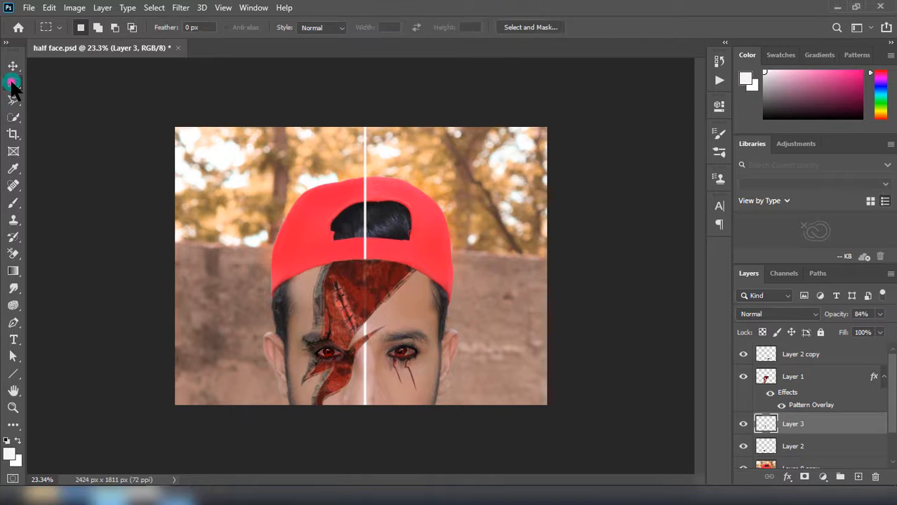
pyautogui.click(770, 379)
pyautogui.click(742, 377)
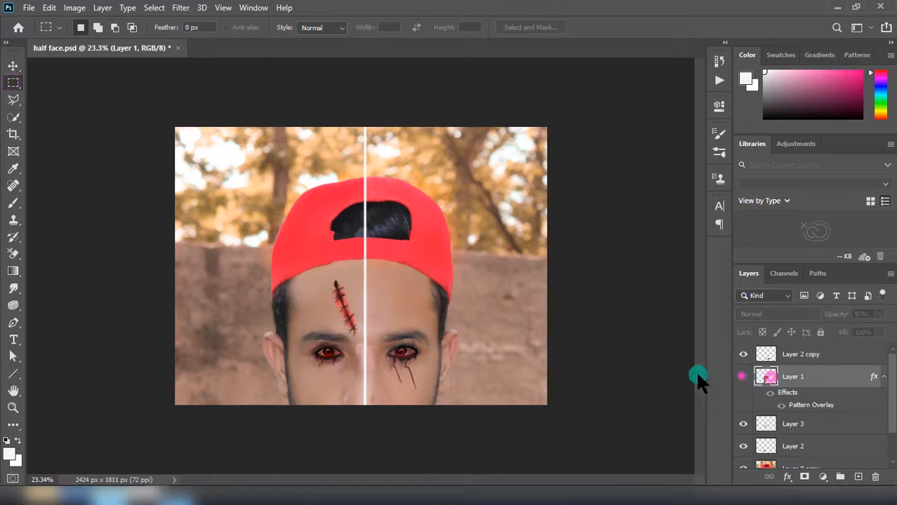
pyautogui.scroll(3, 396, 315)
pyautogui.scroll(4, 347, 221)
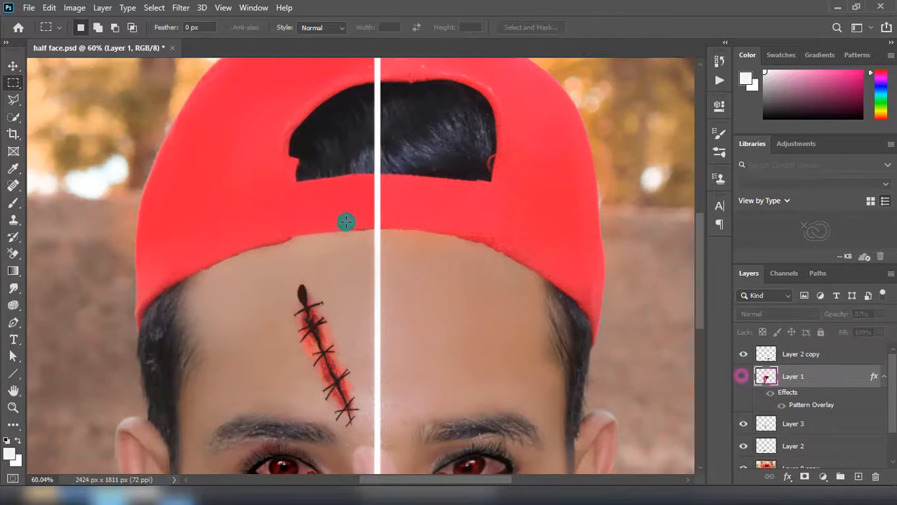
pyautogui.scroll(1, 392, 212)
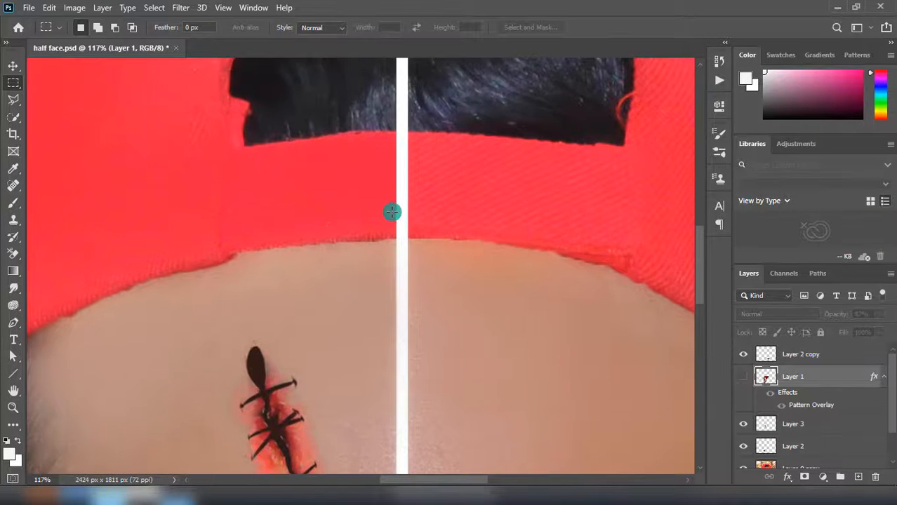
pyautogui.scroll(1, 407, 115)
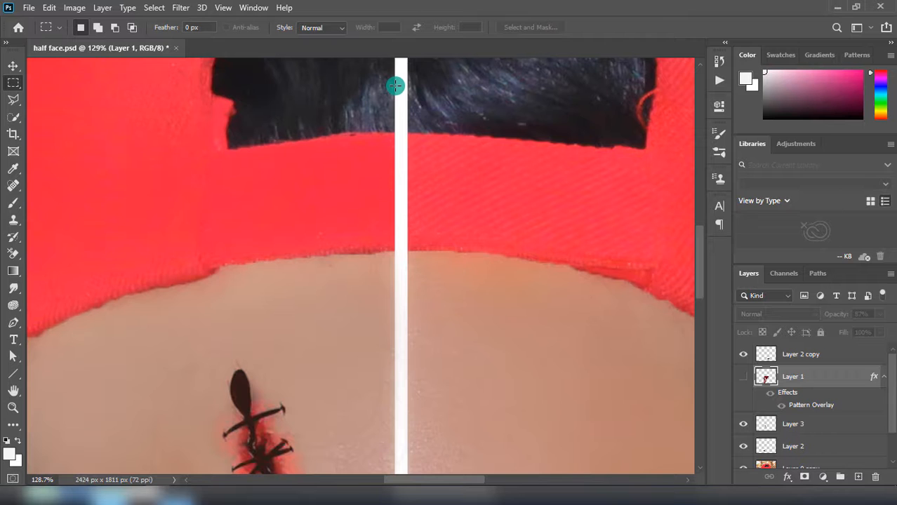
pyautogui.moveTo(399, 115); pyautogui.dragTo(406, 318)
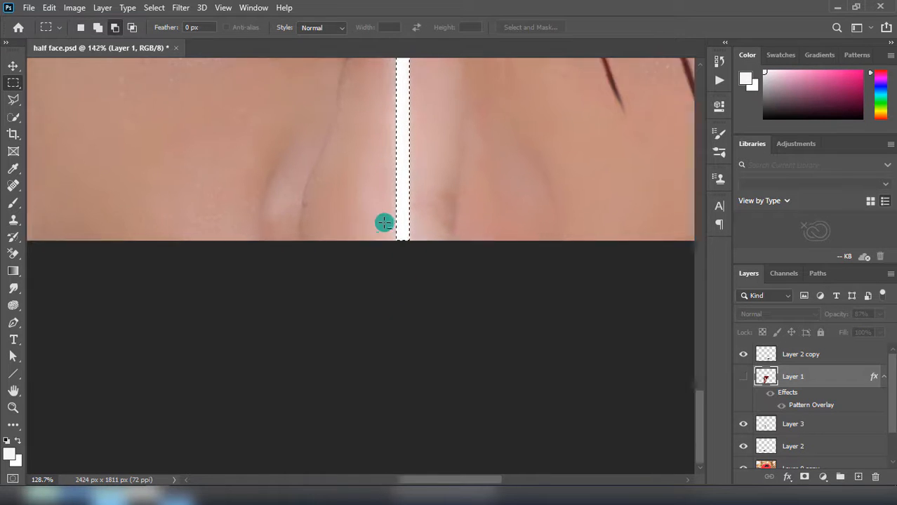
pyautogui.scroll(-5, 382, 222)
pyautogui.scroll(3, 384, 223)
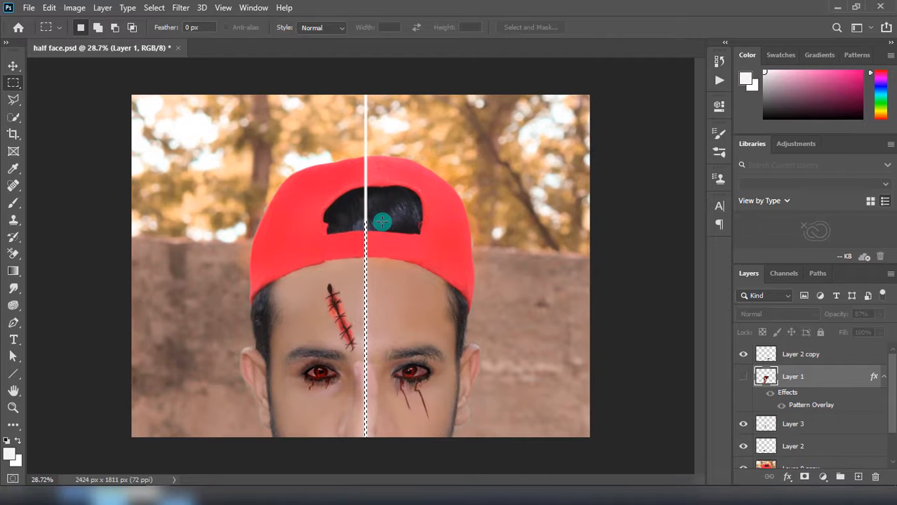
# - Show Layer 1, delete the part of the lightning bolt covering the white dividing line, and deselect
pyautogui.click(743, 377)
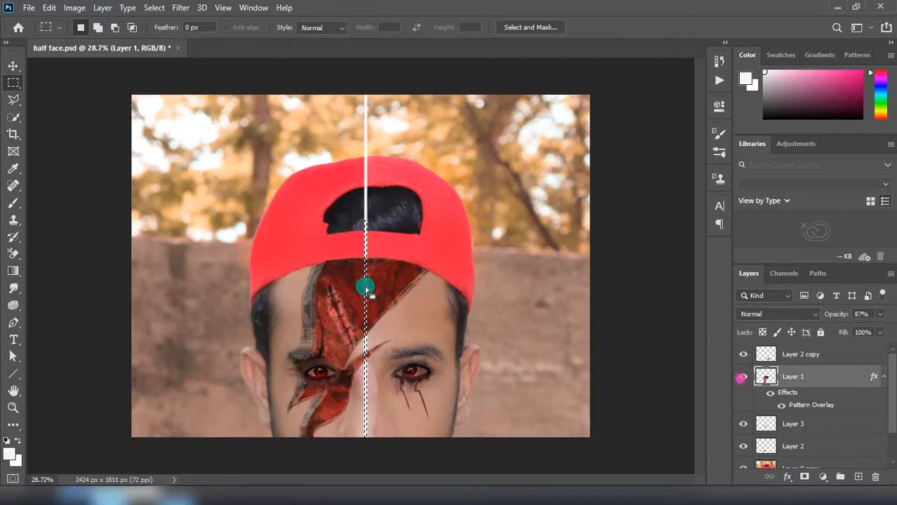
pyautogui.hotkey('ctrl', 'd')
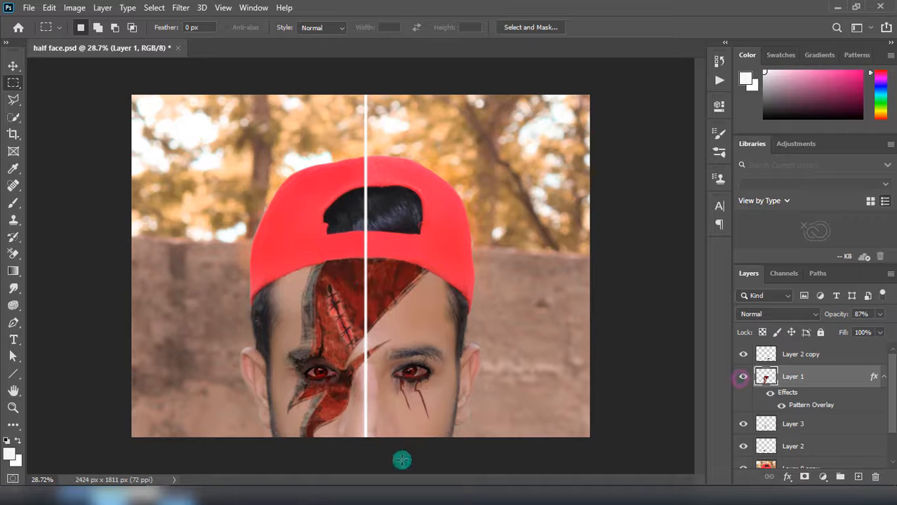
pyautogui.scroll(3, 371, 280)
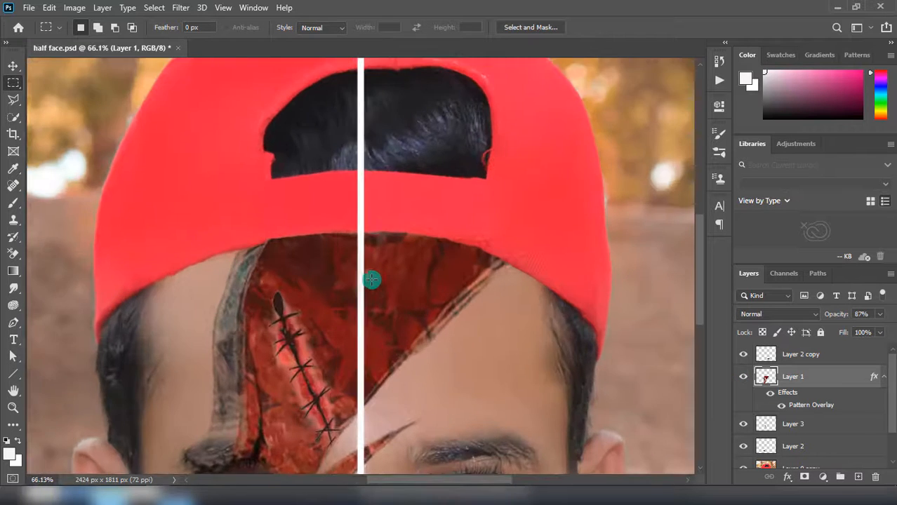
pyautogui.scroll(-2, 369, 400)
pyautogui.scroll(-2, 372, 409)
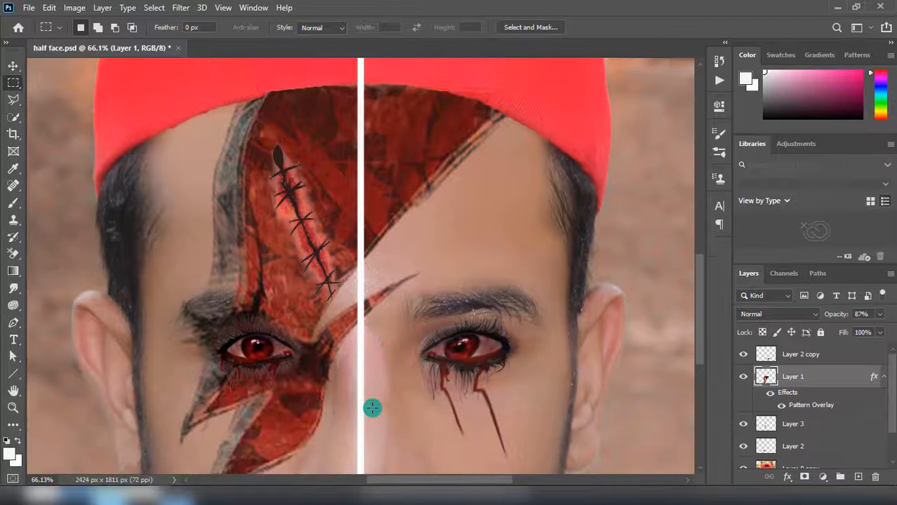
pyautogui.scroll(-3, 372, 408)
pyautogui.scroll(-1, 372, 408)
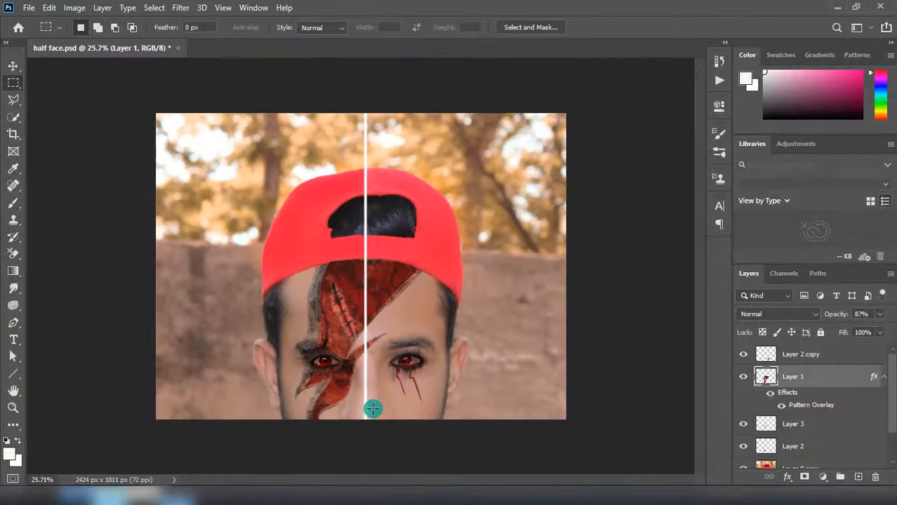